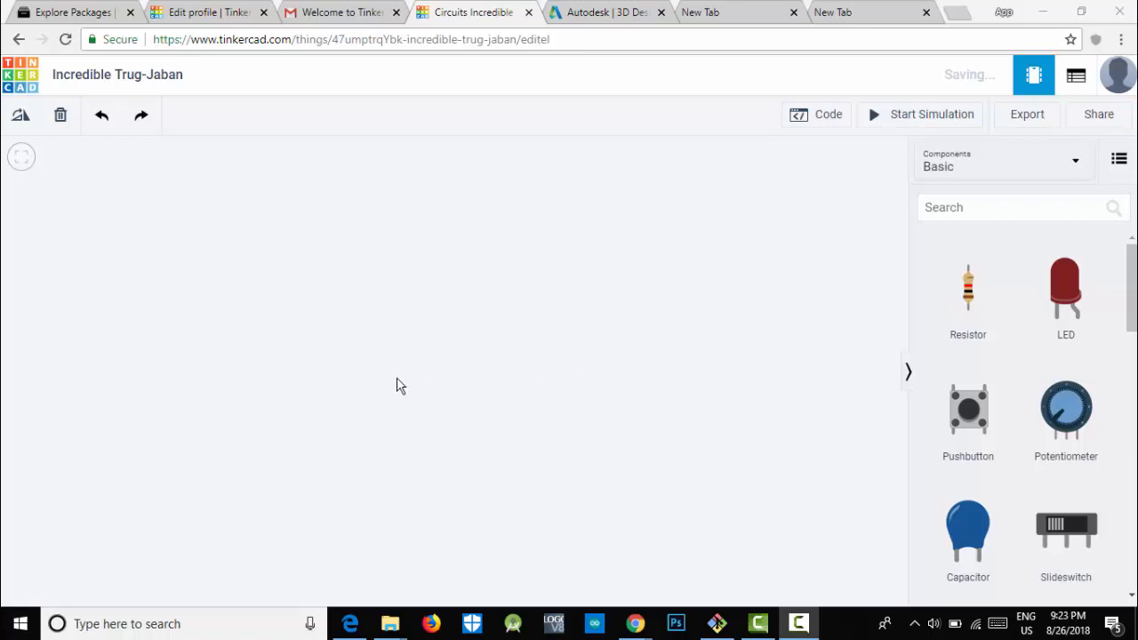
Search the components for "bre" and place a Breadboard Small in the middle of the workplane
{"action": "left_click", "coordinate": [981, 206]}
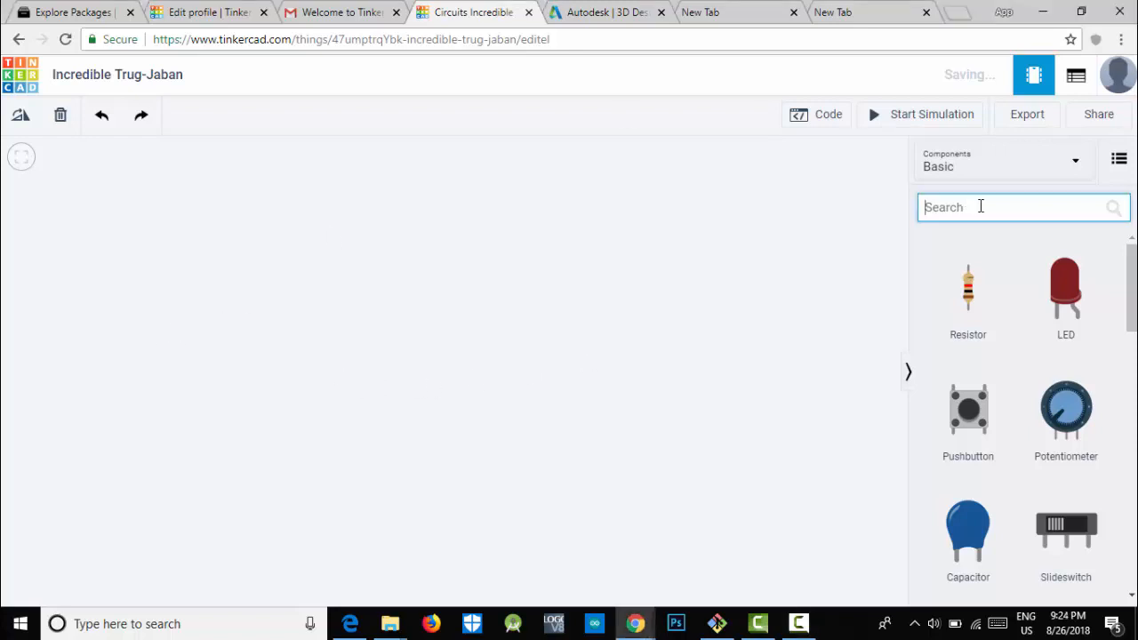
{"action": "type", "text": "bre"}
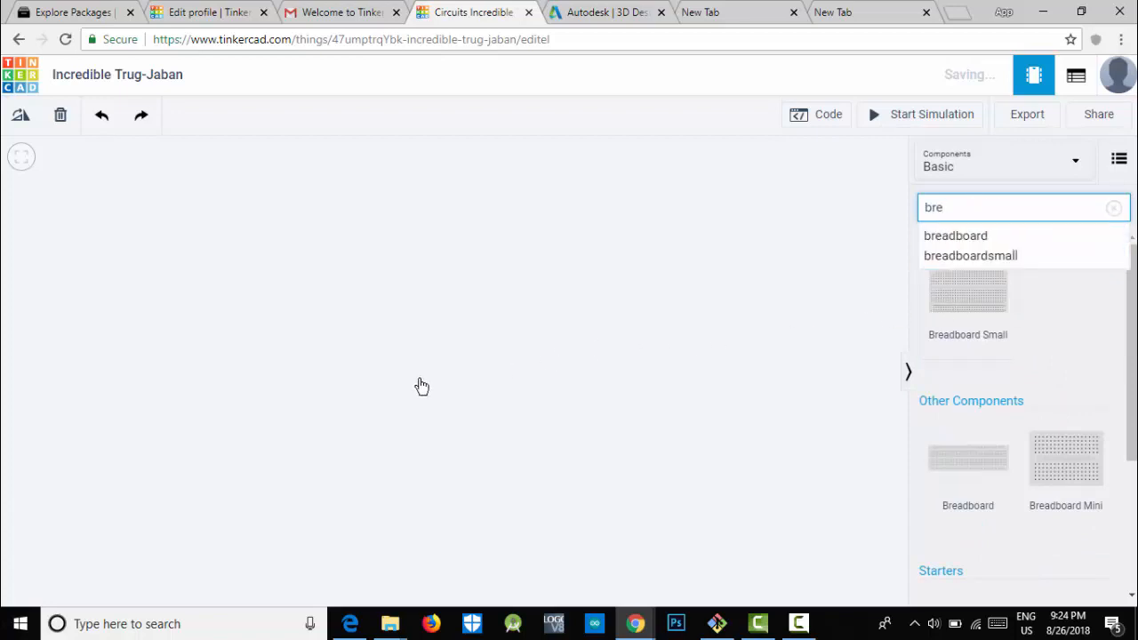
{"action": "left_click_drag", "start_coordinate": [422, 386], "coordinate": [549, 411]}
{"action": "scroll", "coordinate": [551, 417], "scroll_direction": "up", "scroll_amount": 1}
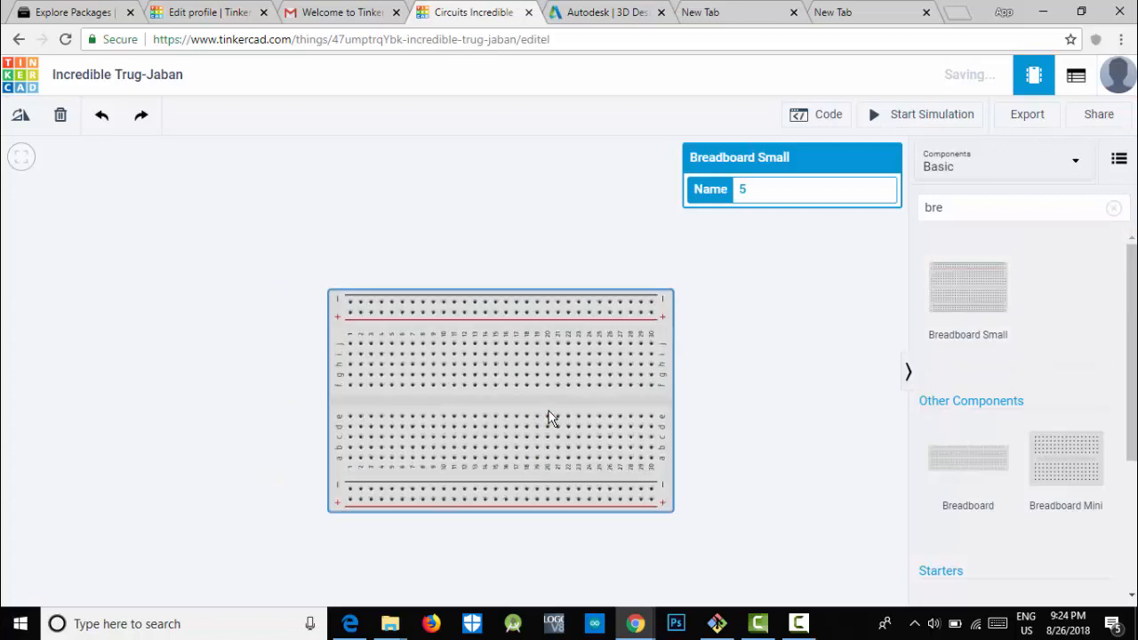
{"action": "scroll", "coordinate": [550, 418], "scroll_direction": "up", "scroll_amount": 1}
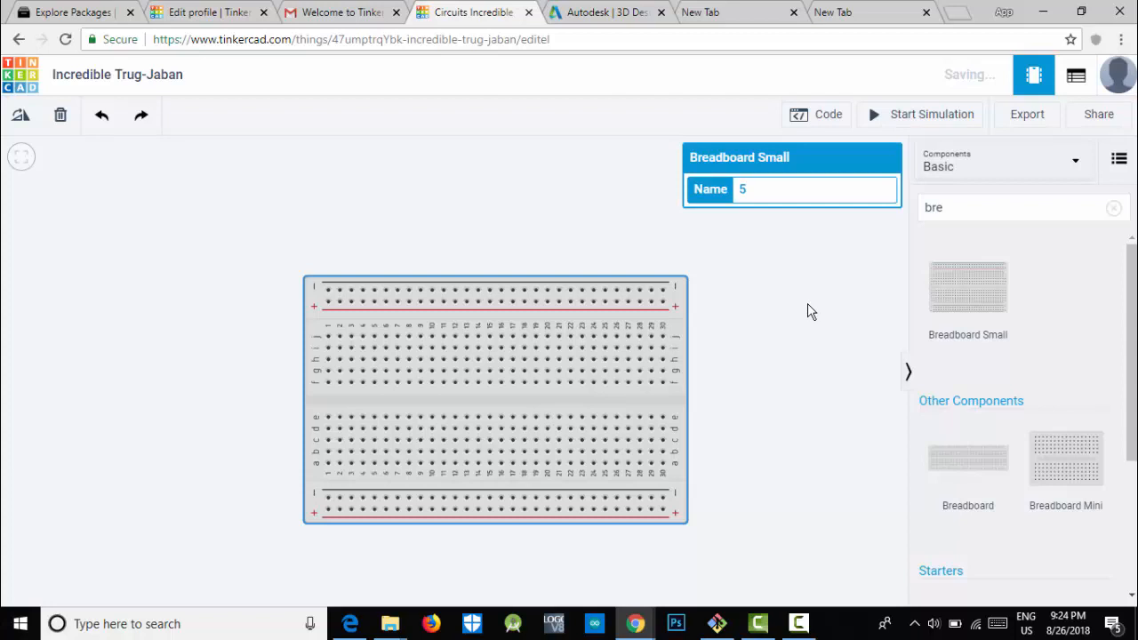
Clear the component search and add a 9V Battery below the breadboard, rotated so its terminals point up toward the board
{"action": "left_click", "coordinate": [975, 206]}
{"action": "key", "text": "ctrl+a"}
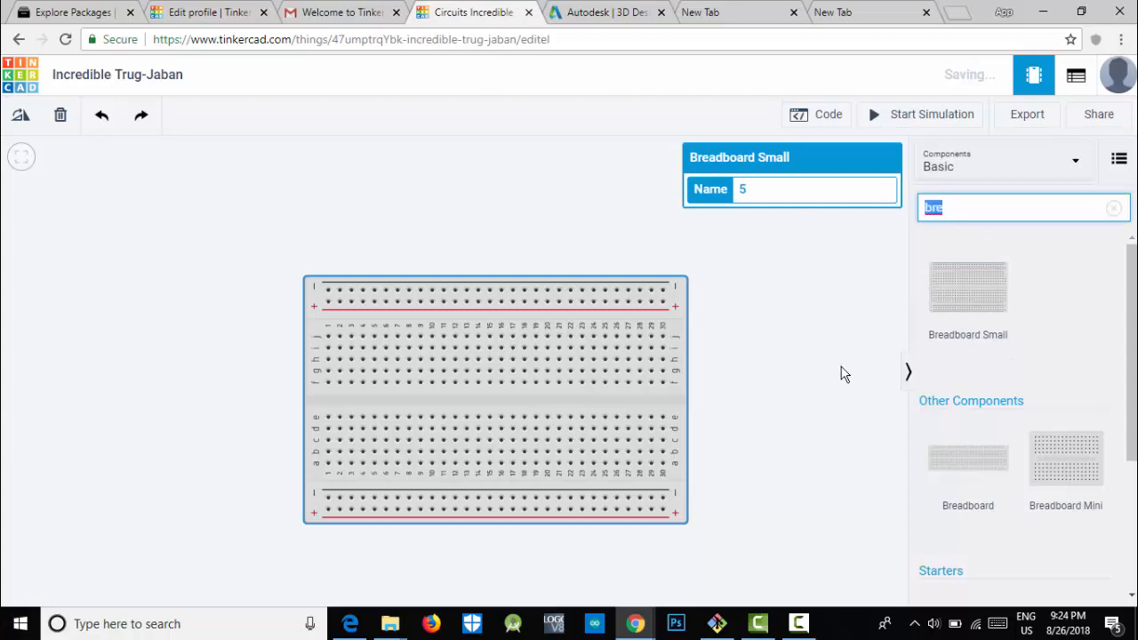
{"action": "key", "text": "BackSpace"}
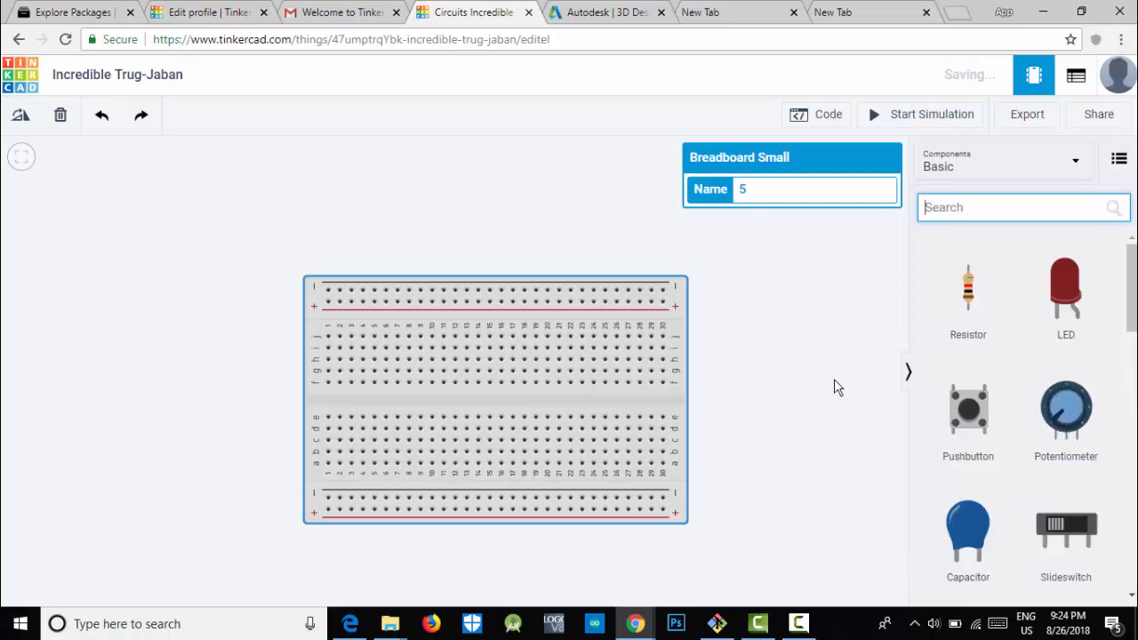
{"action": "scroll", "coordinate": [1046, 528], "scroll_direction": "down", "scroll_amount": 5}
{"action": "scroll", "coordinate": [1029, 513], "scroll_direction": "up", "scroll_amount": 3}
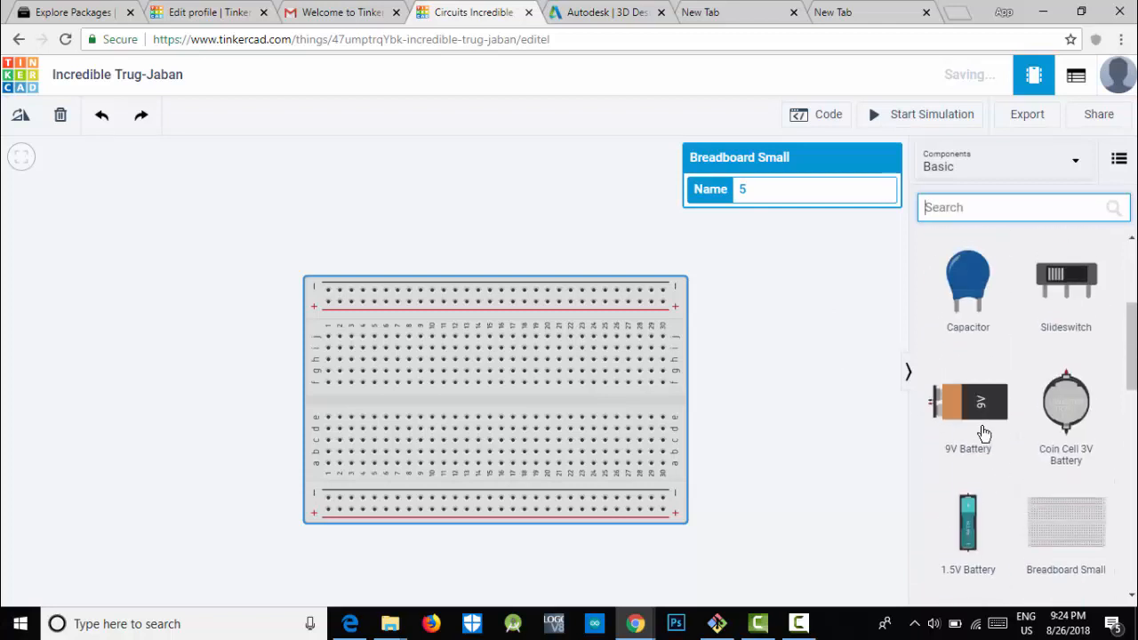
{"action": "left_click_drag", "start_coordinate": [978, 418], "coordinate": [478, 464]}
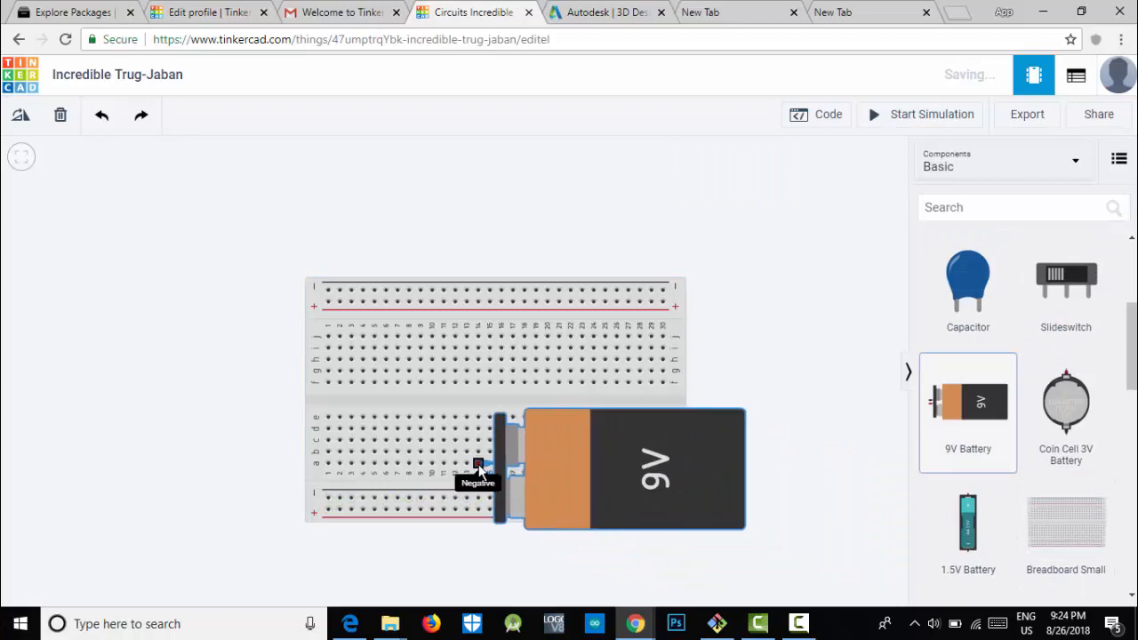
{"action": "left_click", "coordinate": [22, 118]}
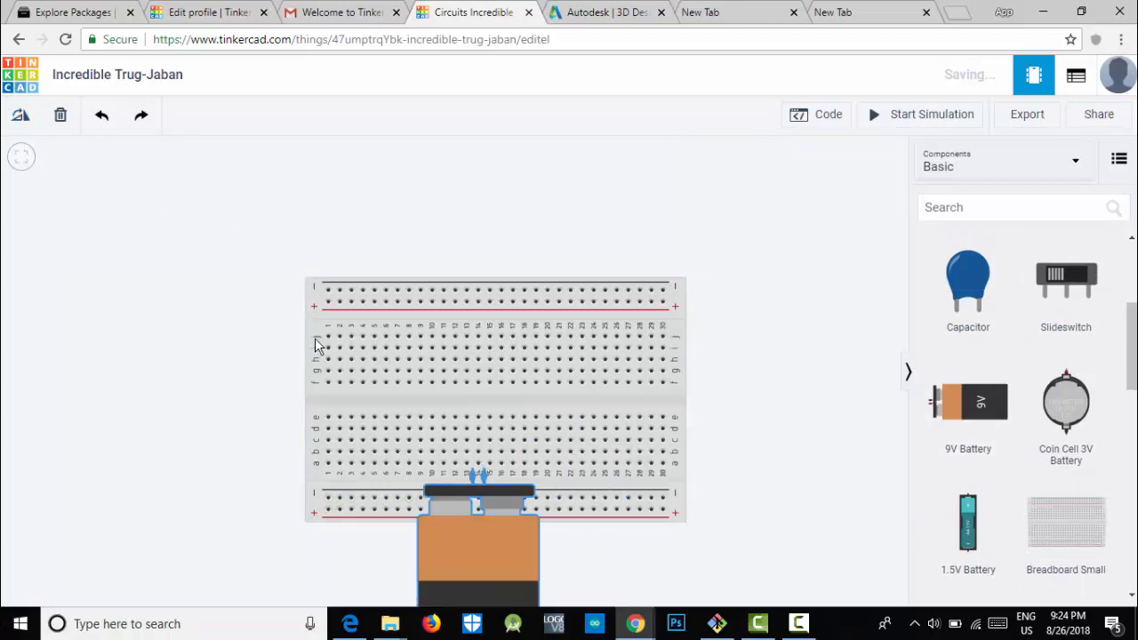
{"action": "left_click_drag", "start_coordinate": [491, 536], "coordinate": [515, 599]}
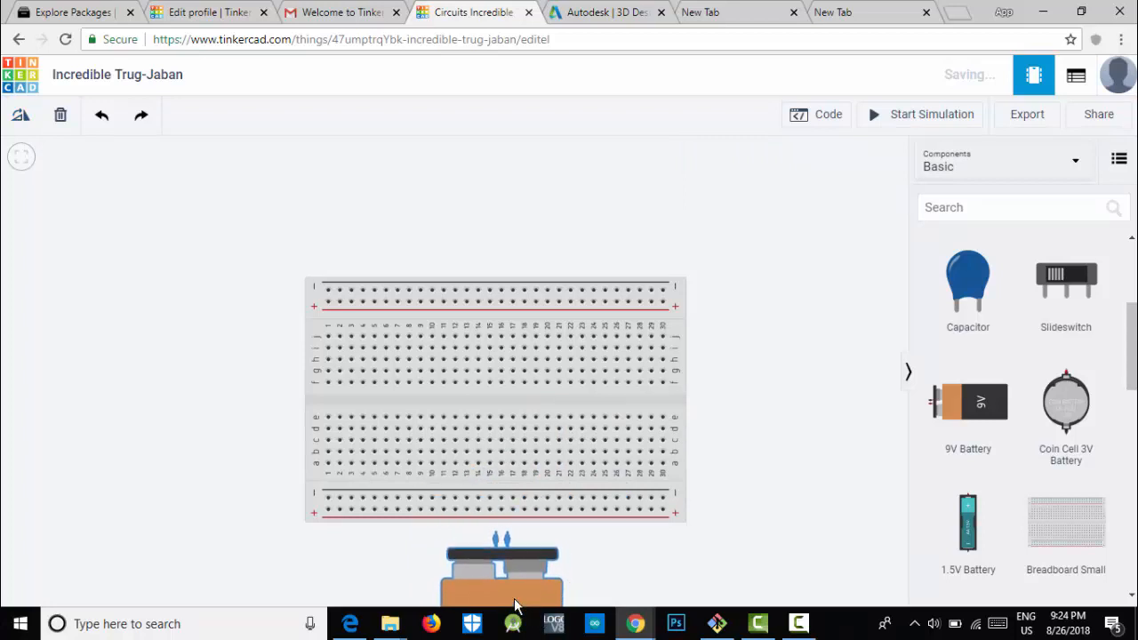
{"action": "left_click", "coordinate": [818, 428]}
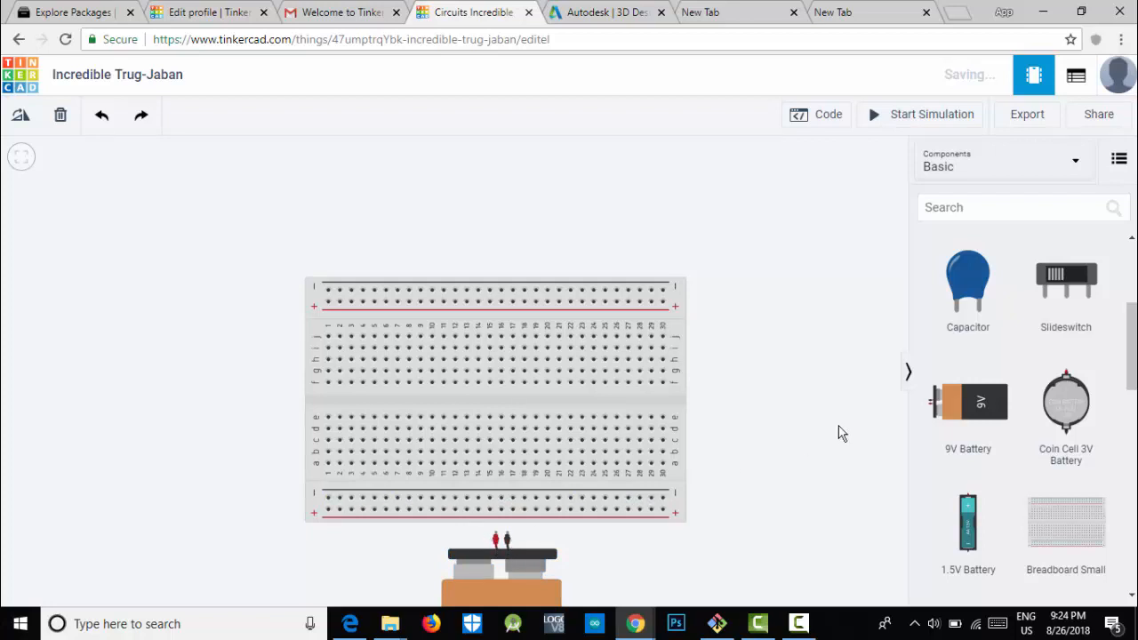
Search the components for "bul" and place three light bulbs in row j, with terminals in columns 5–6, 12–13 and 19–20
{"action": "left_click", "coordinate": [1006, 207]}
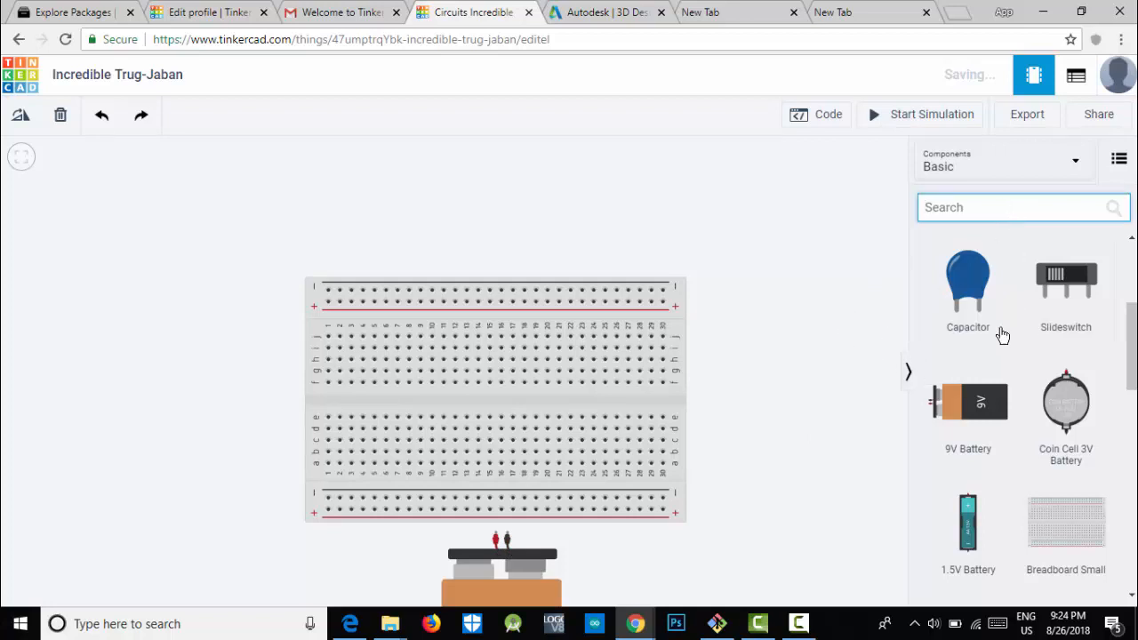
{"action": "scroll", "coordinate": [1010, 377], "scroll_direction": "up", "scroll_amount": 3}
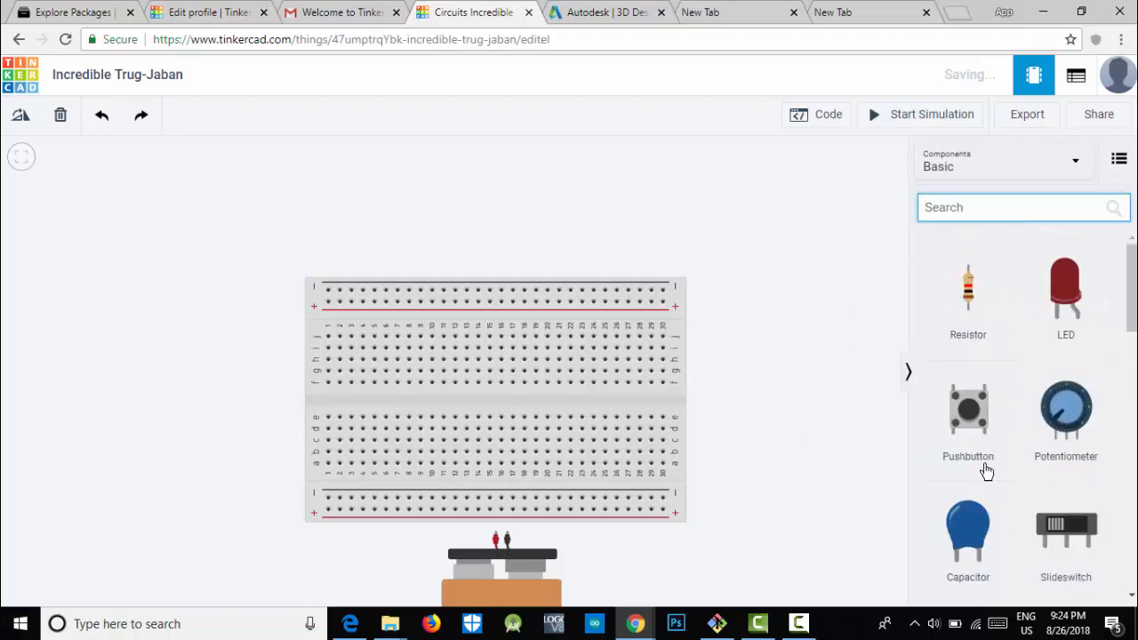
{"action": "scroll", "coordinate": [985, 466], "scroll_direction": "down", "scroll_amount": 3}
{"action": "scroll", "coordinate": [1025, 449], "scroll_direction": "down", "scroll_amount": 2}
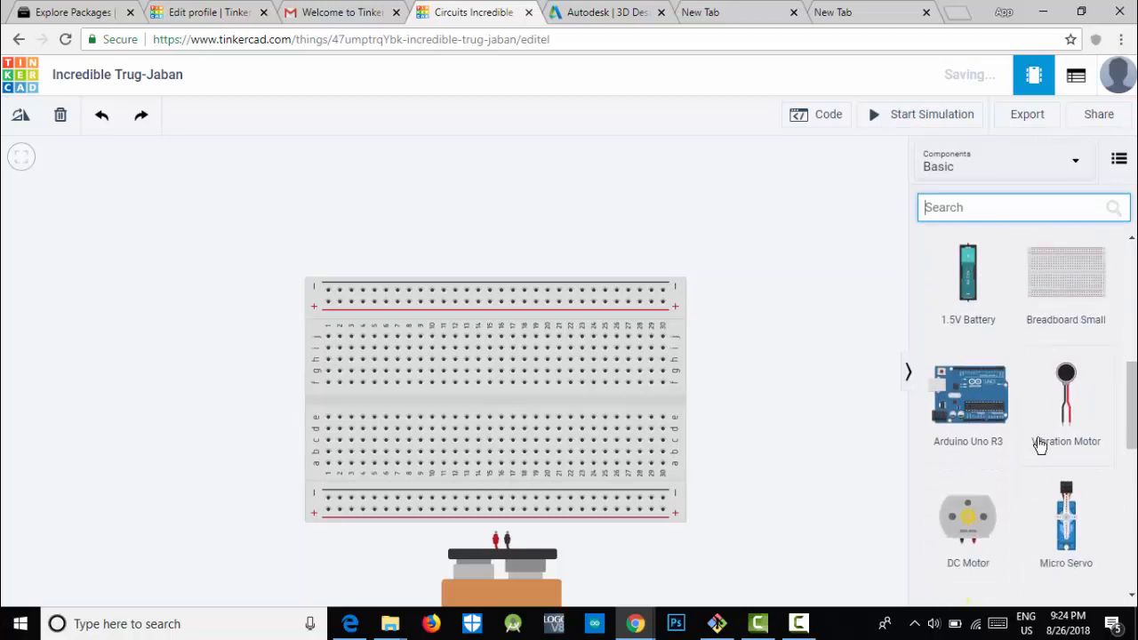
{"action": "scroll", "coordinate": [987, 471], "scroll_direction": "down", "scroll_amount": 3}
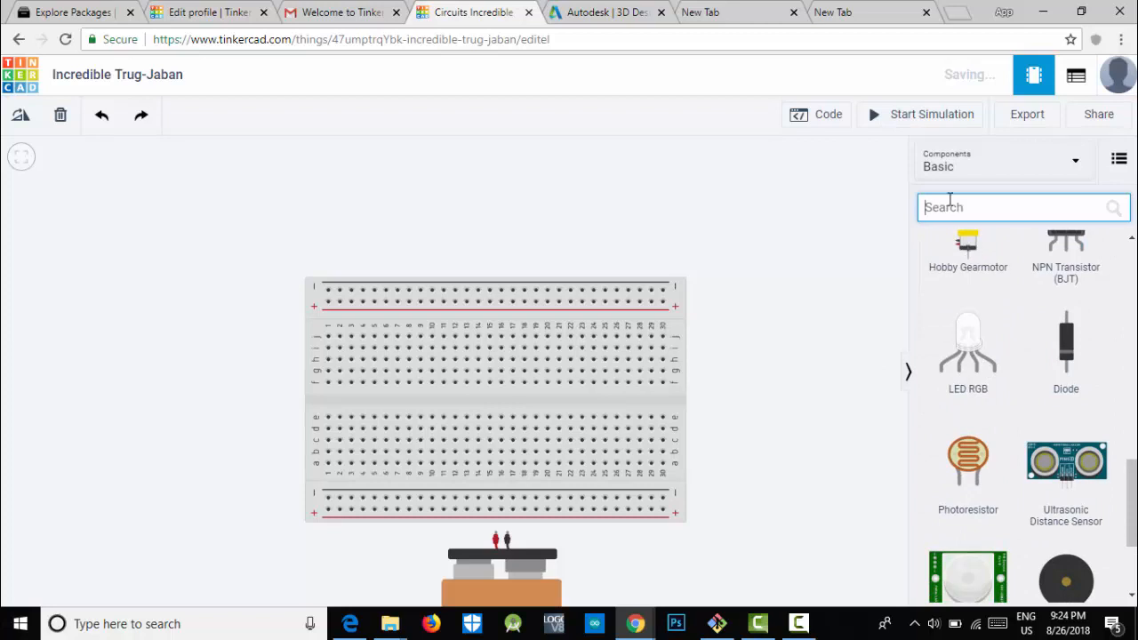
{"action": "type", "text": "bul"}
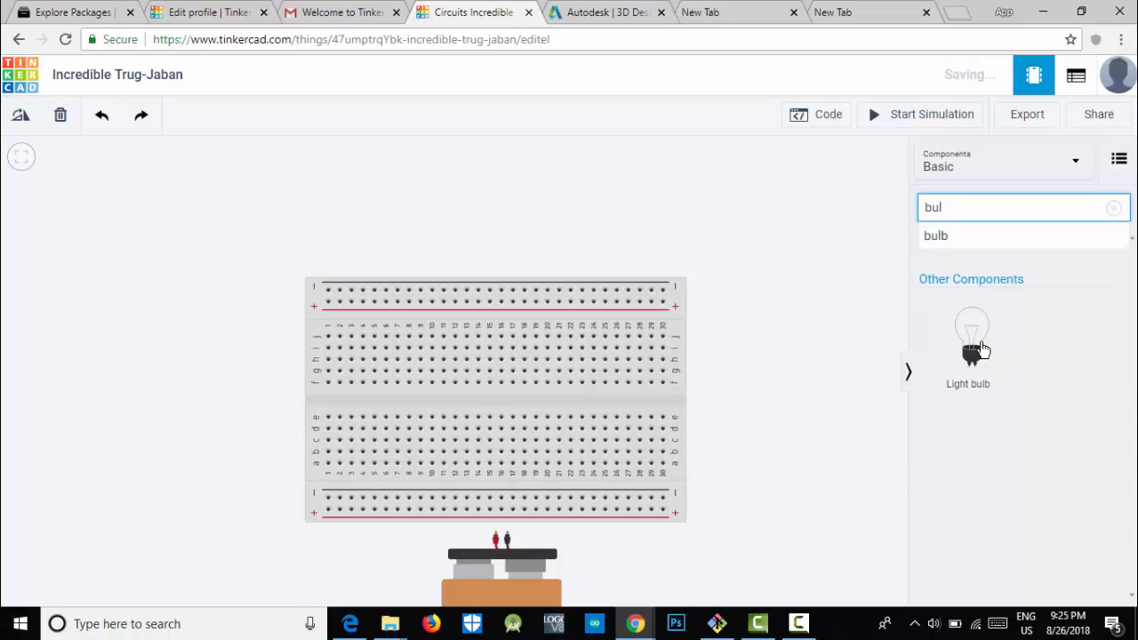
{"action": "left_click_drag", "start_coordinate": [981, 349], "coordinate": [380, 335]}
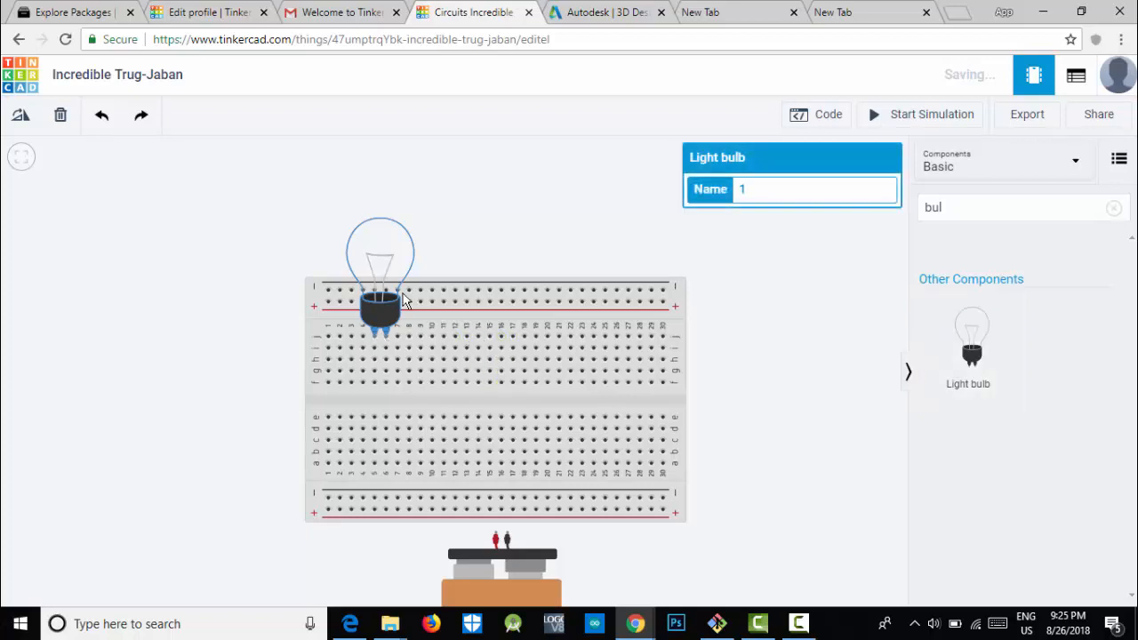
{"action": "left_click_drag", "start_coordinate": [973, 356], "coordinate": [460, 338]}
{"action": "left_click_drag", "start_coordinate": [1003, 372], "coordinate": [544, 341]}
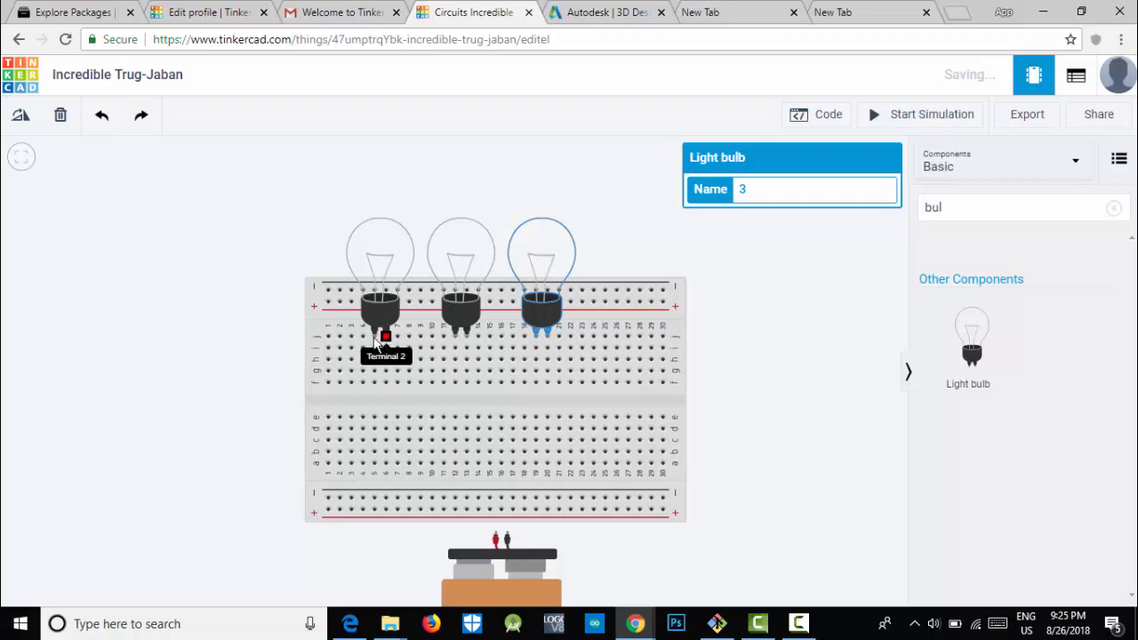
{"action": "left_click", "coordinate": [503, 192]}
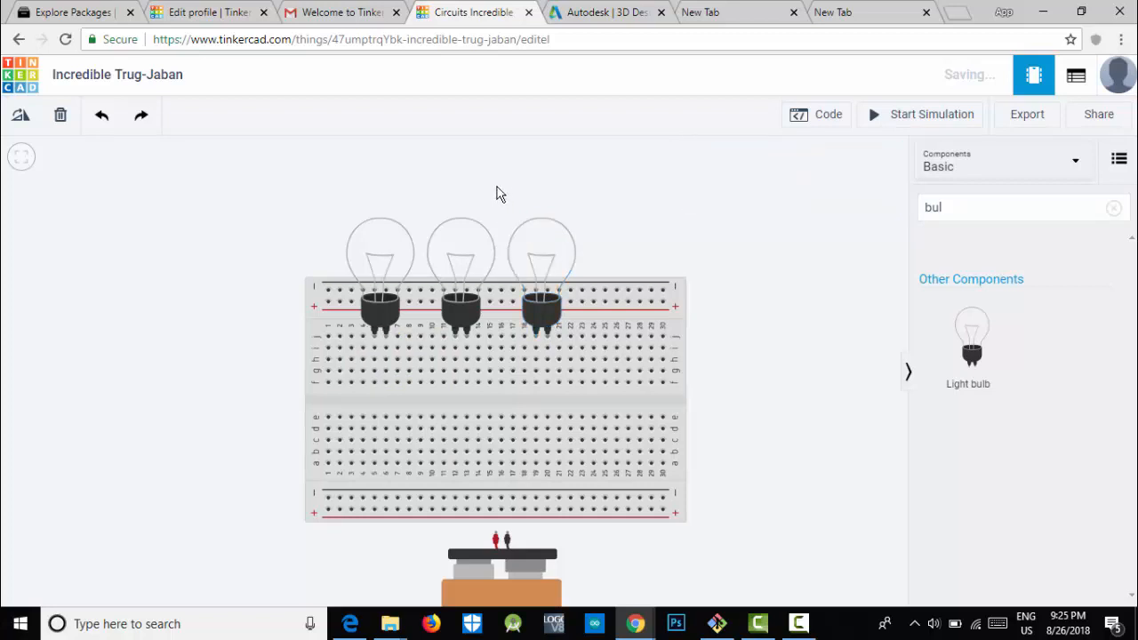
Wire the three bulbs in series along row i, from column 6 to 12 and from column 13 to 19
{"action": "left_click", "coordinate": [385, 349]}
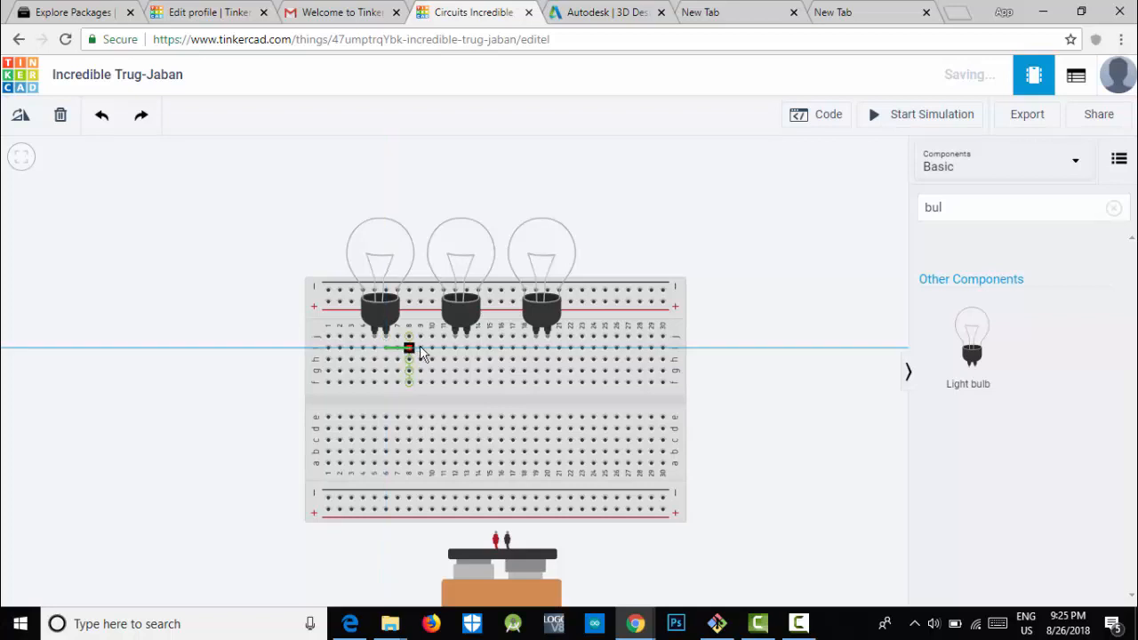
{"action": "left_click", "coordinate": [443, 348]}
{"action": "left_click", "coordinate": [455, 348]}
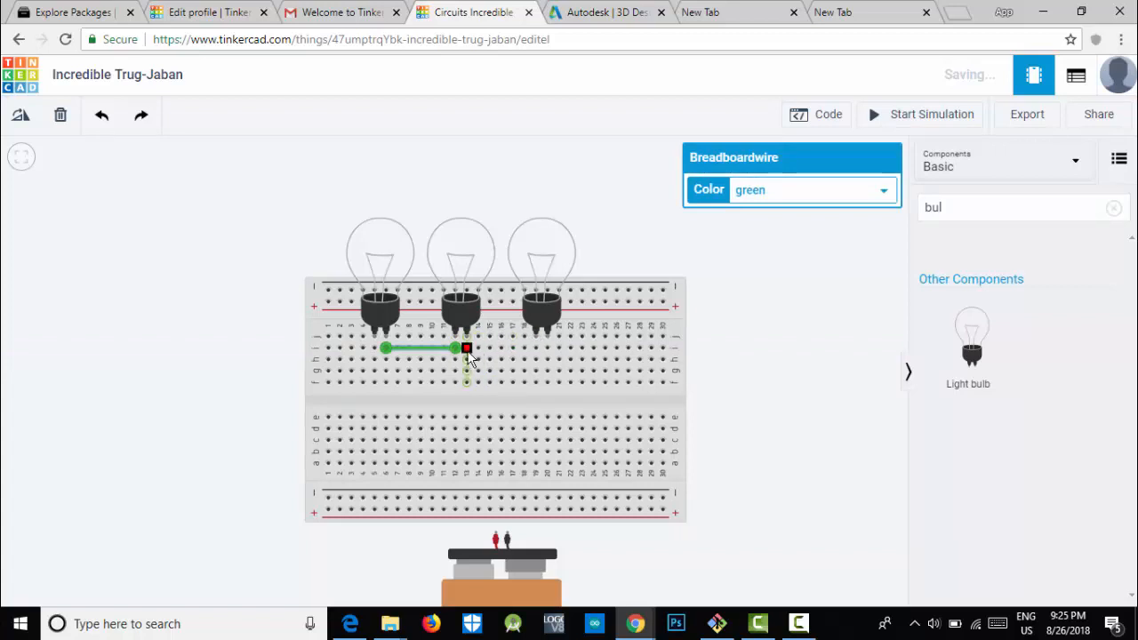
{"action": "left_click", "coordinate": [466, 347]}
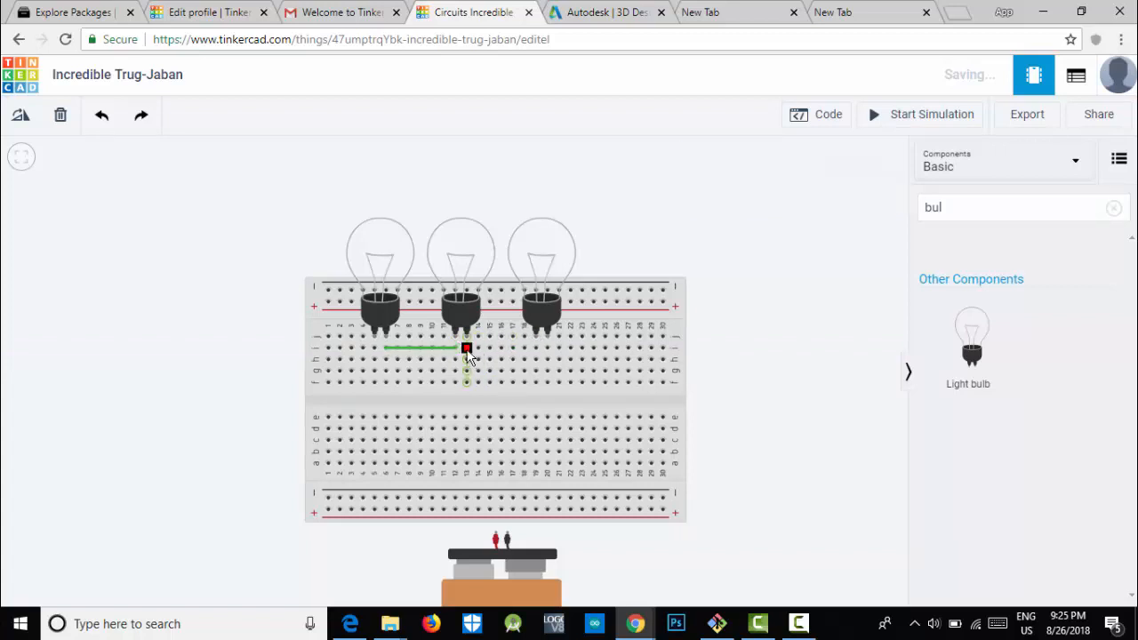
{"action": "left_click", "coordinate": [536, 348]}
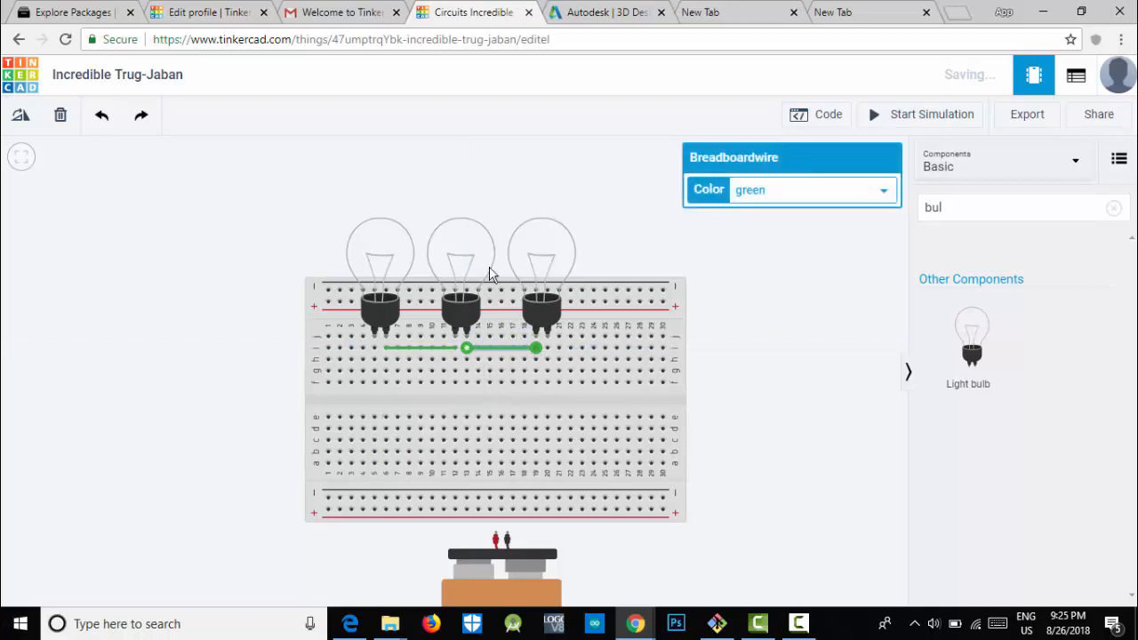
{"action": "left_click", "coordinate": [555, 188]}
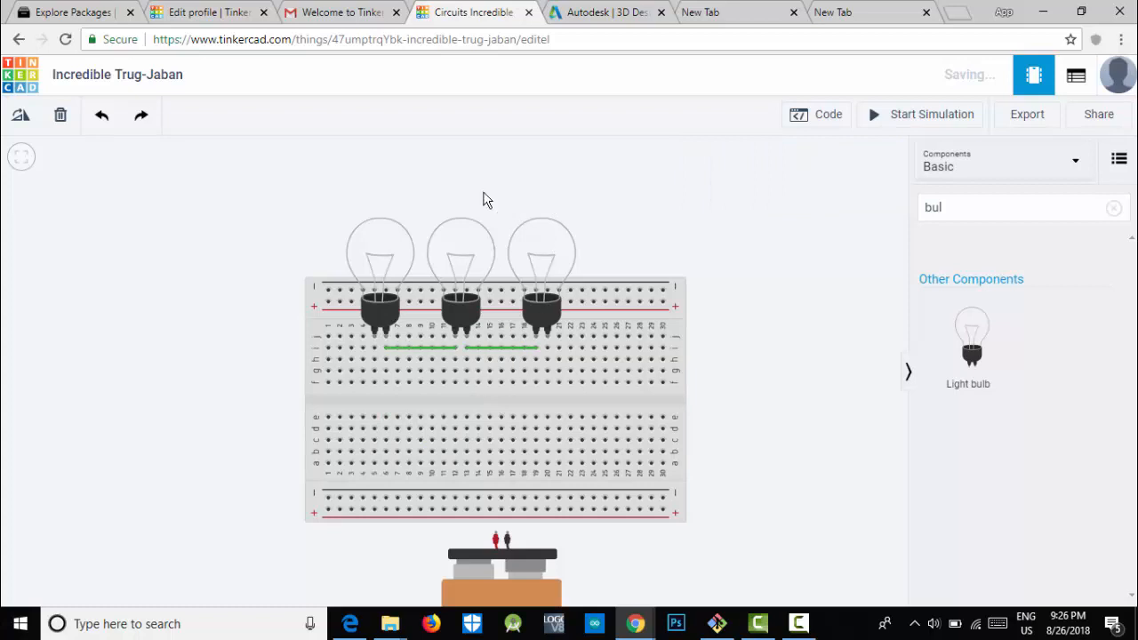
Wire the battery's positive terminal to the breadboard's lower positive rail at column 12
{"action": "left_click", "coordinate": [495, 533]}
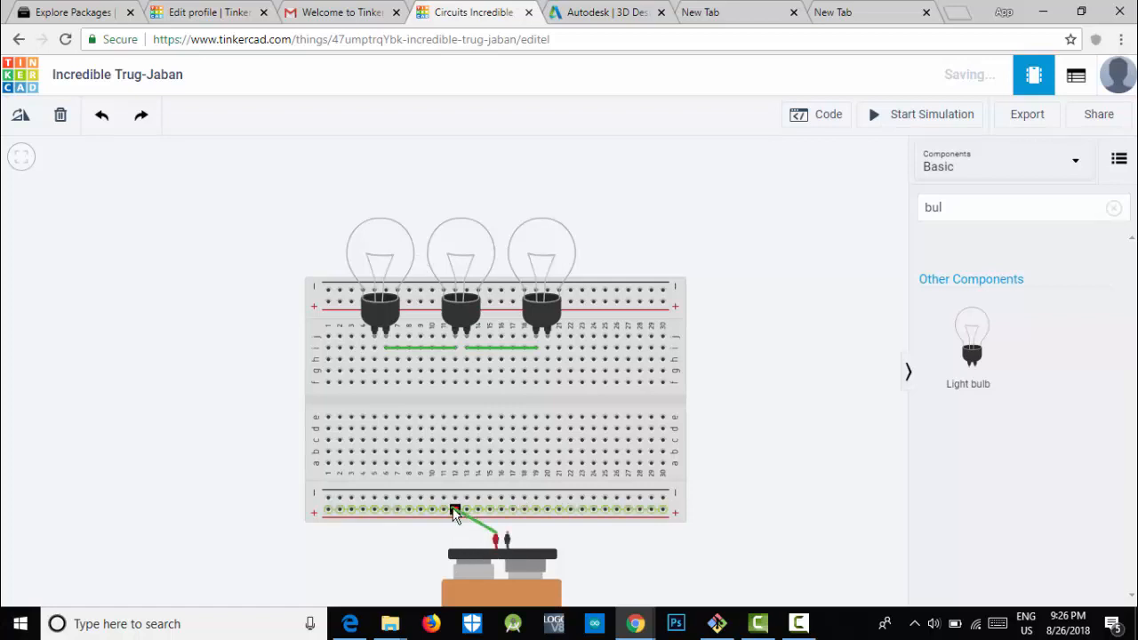
{"action": "left_click", "coordinate": [464, 513]}
{"action": "left_click", "coordinate": [508, 539]}
{"action": "left_click", "coordinate": [538, 508]}
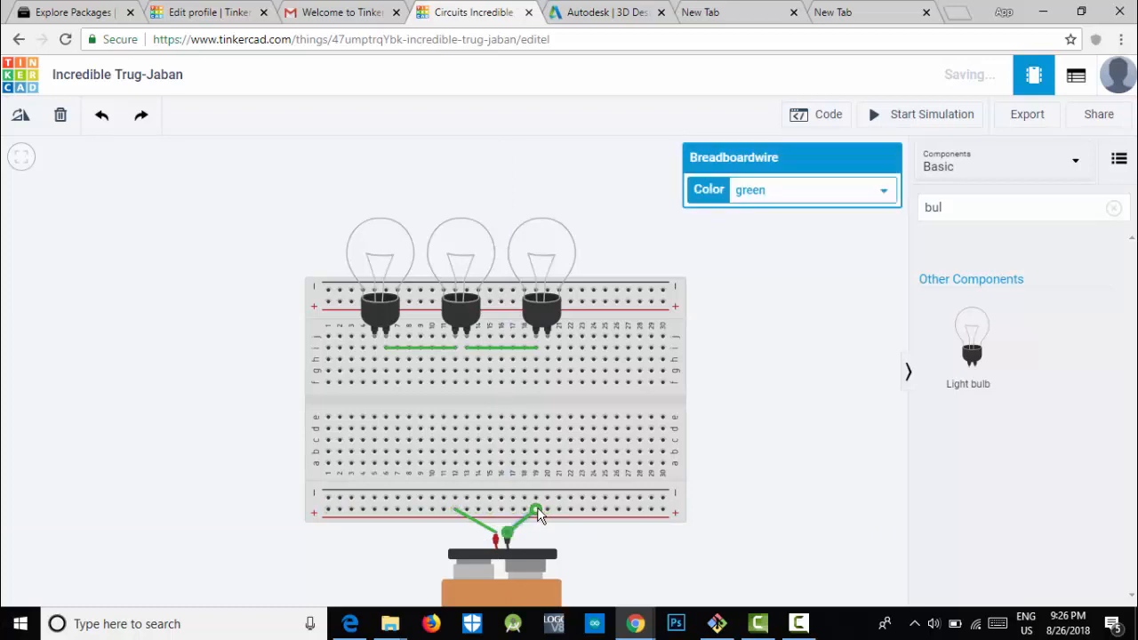
{"action": "key", "text": "Delete"}
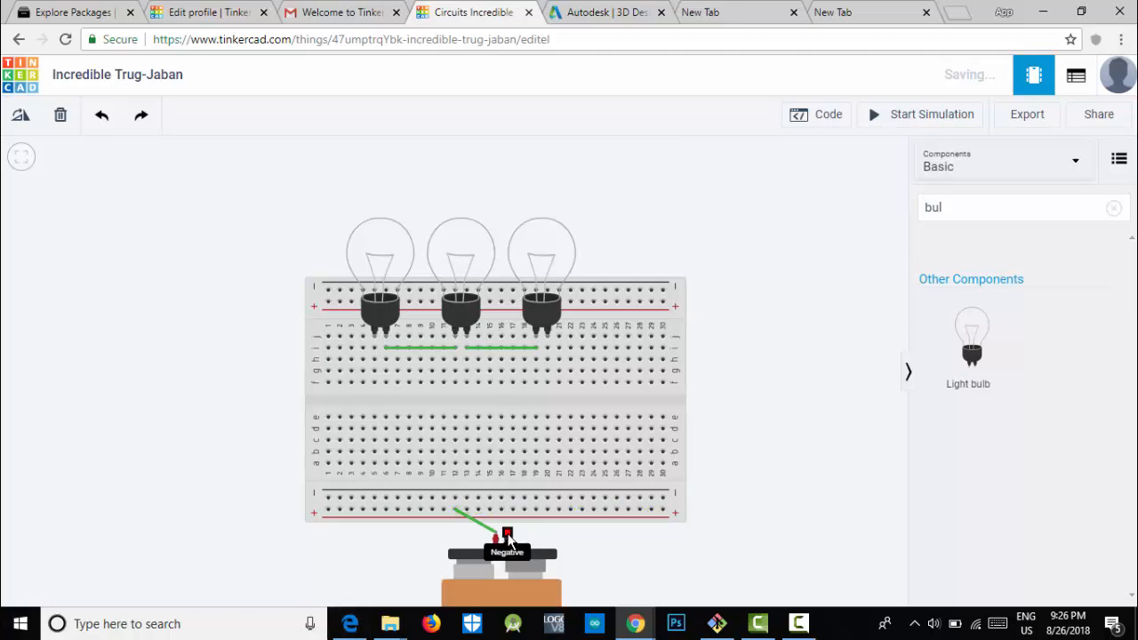
Wire the battery's negative terminal to the breadboard's lower negative rail near column 20
{"action": "left_click", "coordinate": [508, 533]}
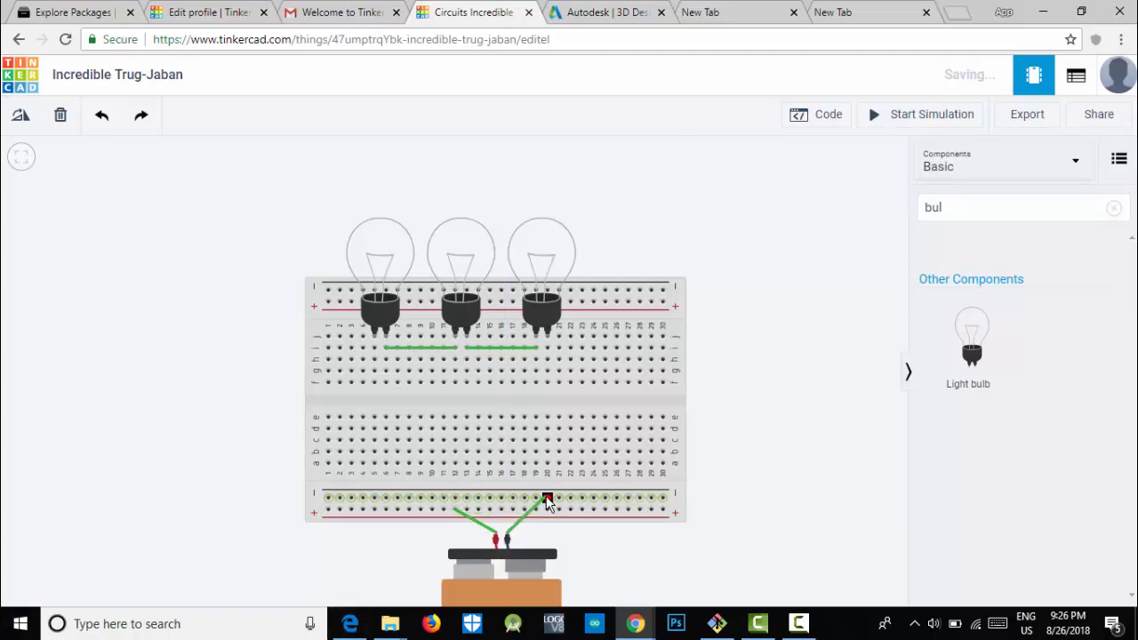
{"action": "left_click", "coordinate": [548, 501]}
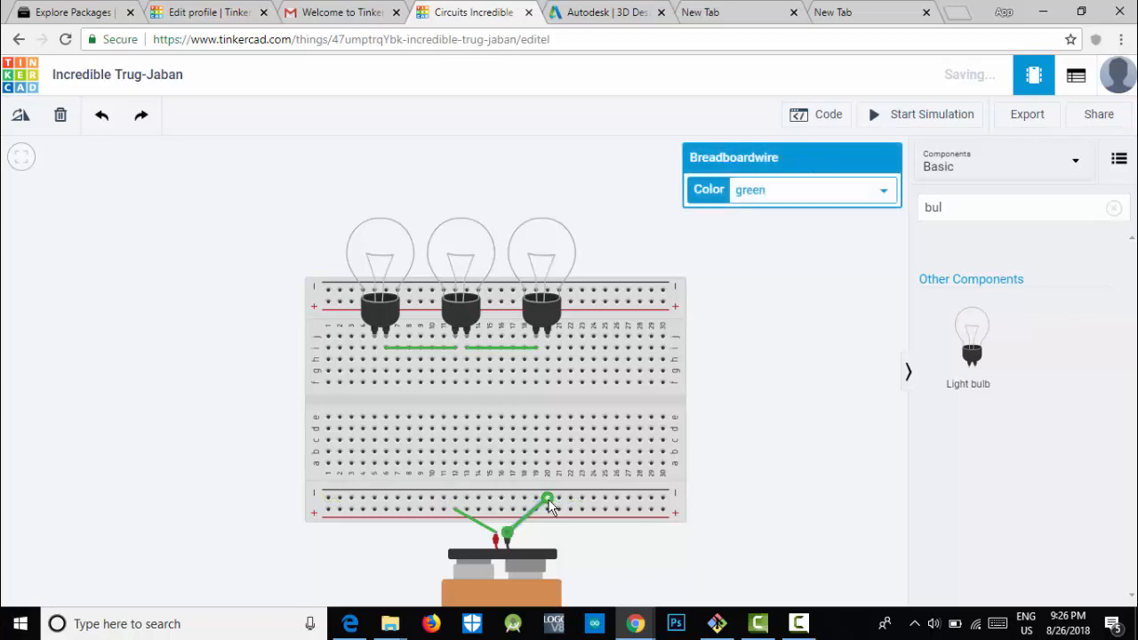
{"action": "left_click", "coordinate": [567, 544]}
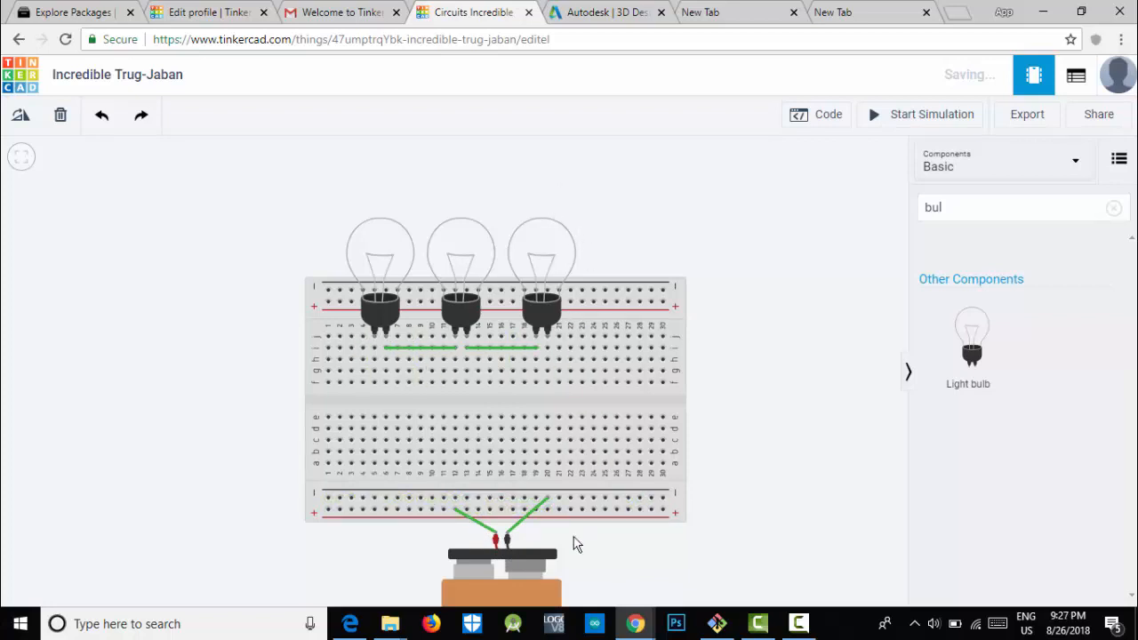
Wire the first bulb's column 5, row f to the lower positive rail and the third bulb's column 20, row f to the lower negative rail
{"action": "left_click", "coordinate": [374, 383]}
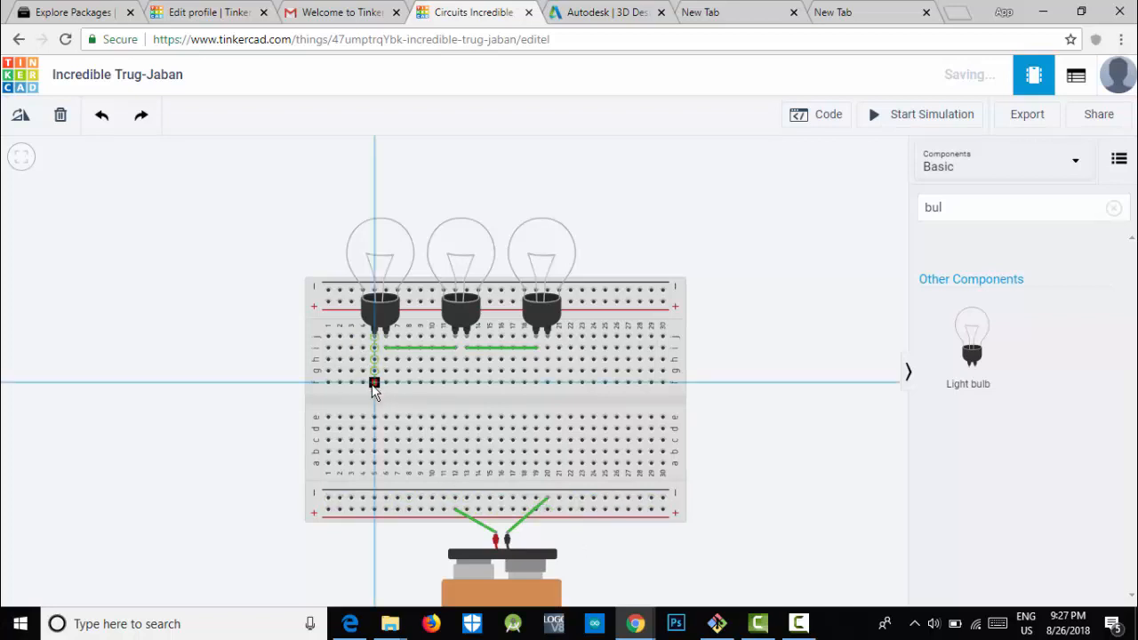
{"action": "left_click", "coordinate": [386, 498]}
{"action": "left_click_drag", "start_coordinate": [389, 501], "coordinate": [384, 510]}
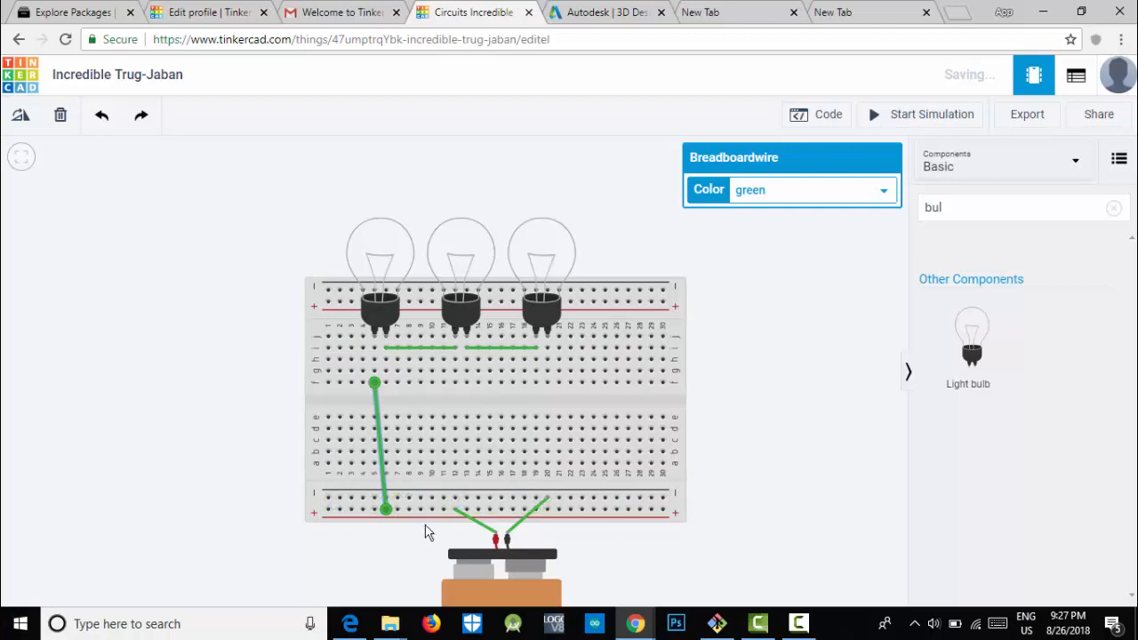
{"action": "left_click", "coordinate": [546, 382]}
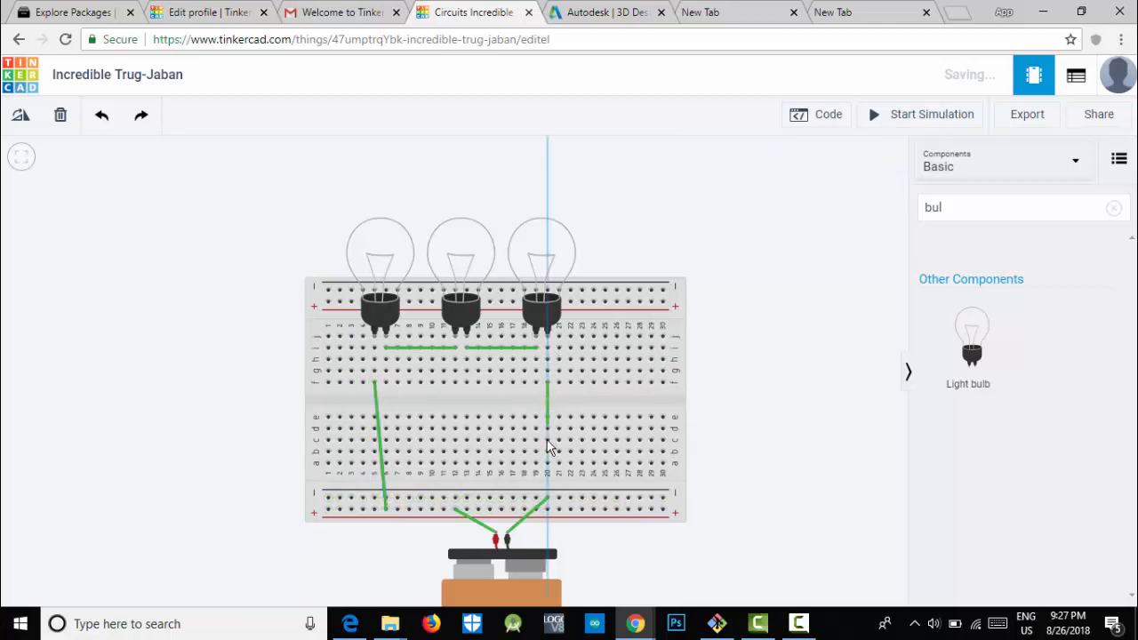
{"action": "left_click", "coordinate": [559, 497]}
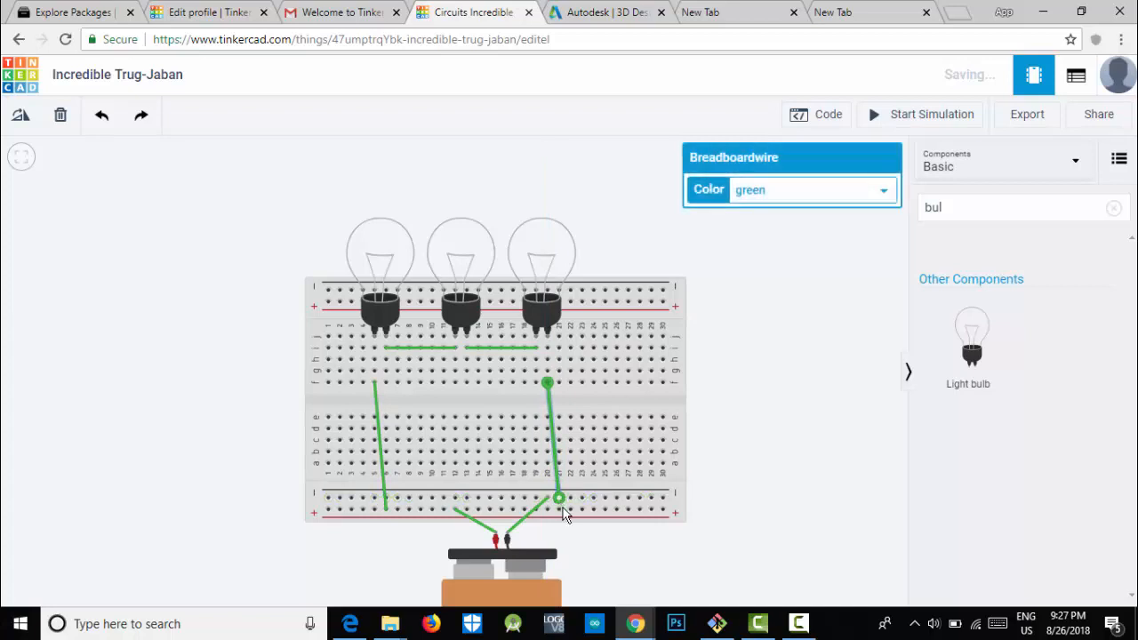
{"action": "left_click", "coordinate": [773, 436]}
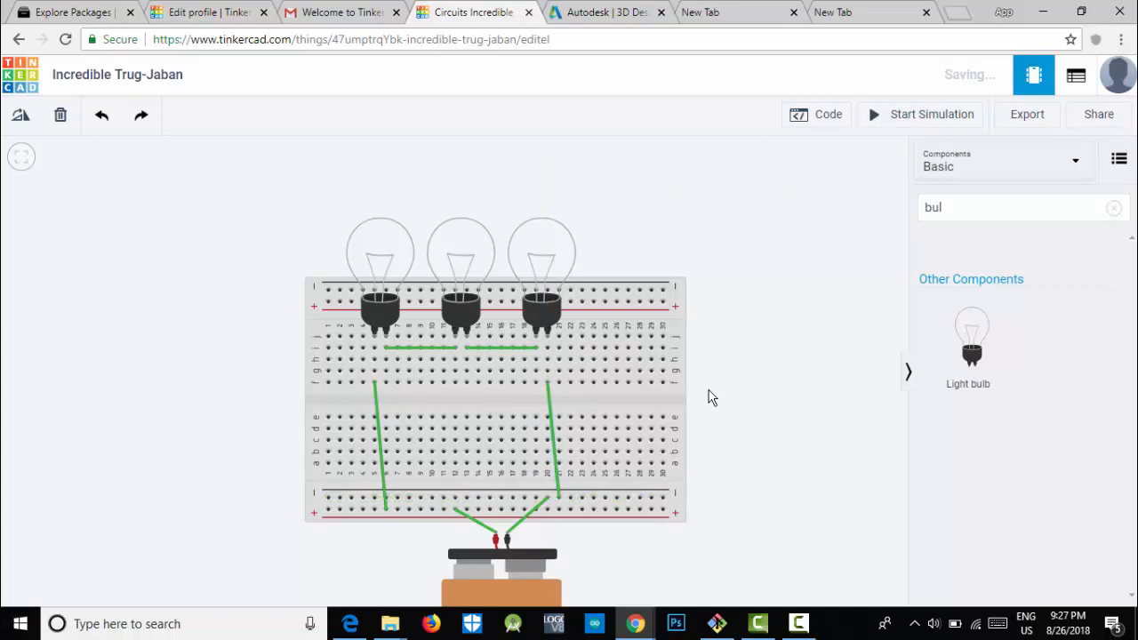
Simulate the three-bulb series circuit, and stop the simulation after checking the bulbs
{"action": "left_click", "coordinate": [931, 122]}
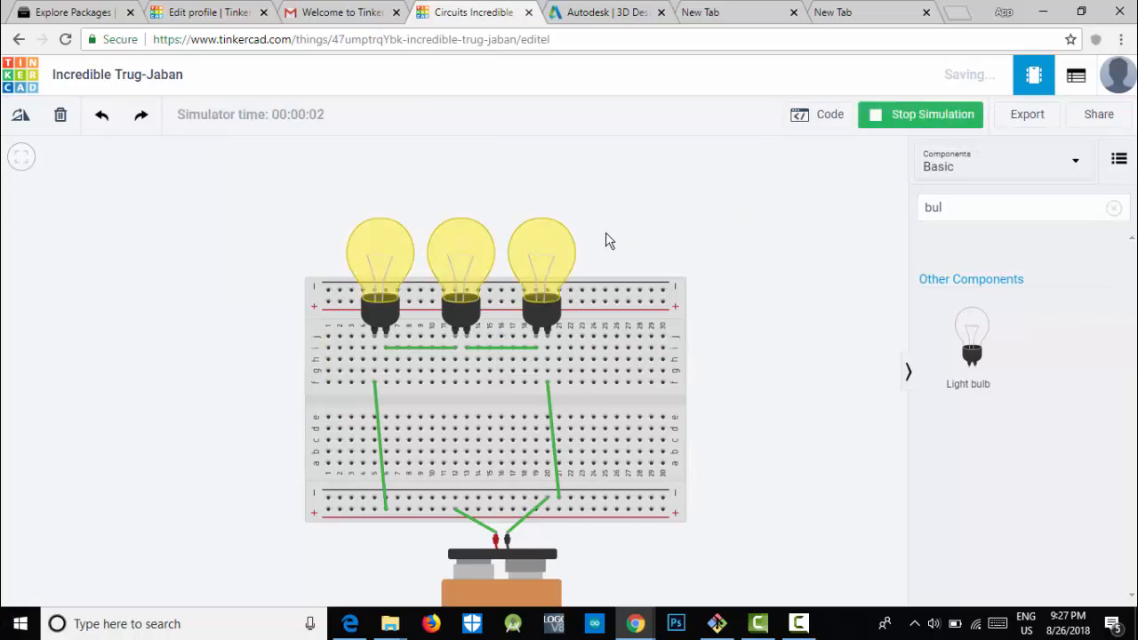
{"action": "left_click", "coordinate": [912, 121]}
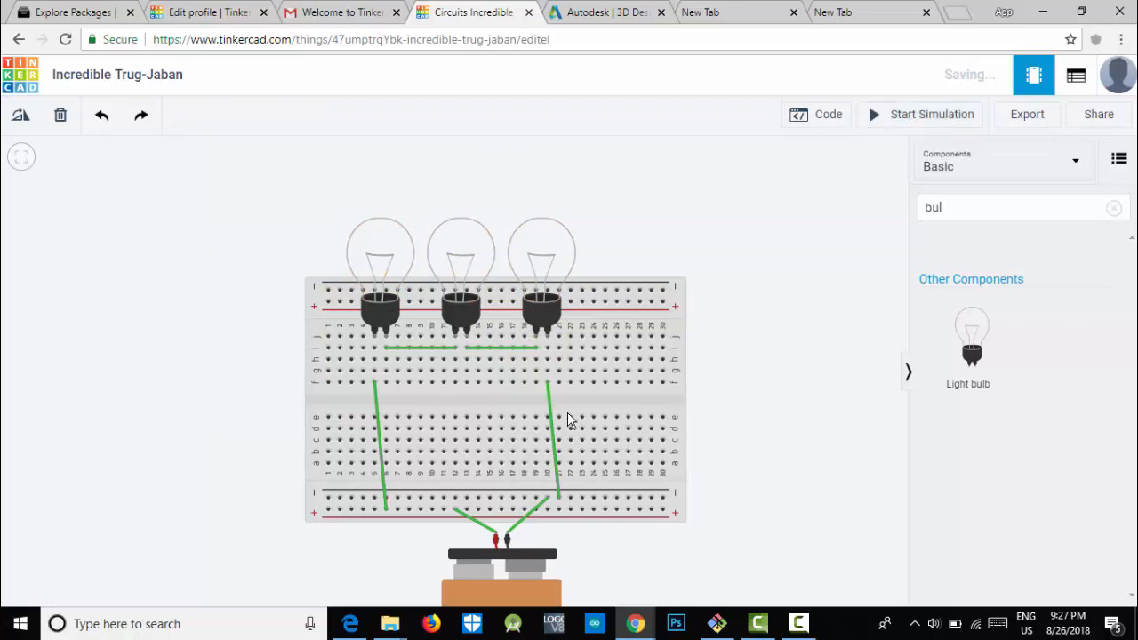
Delete the wire between the third bulb and the lower negative rail, and place a fourth bulb at columns 26 and 27, row j
{"action": "left_click", "coordinate": [554, 438]}
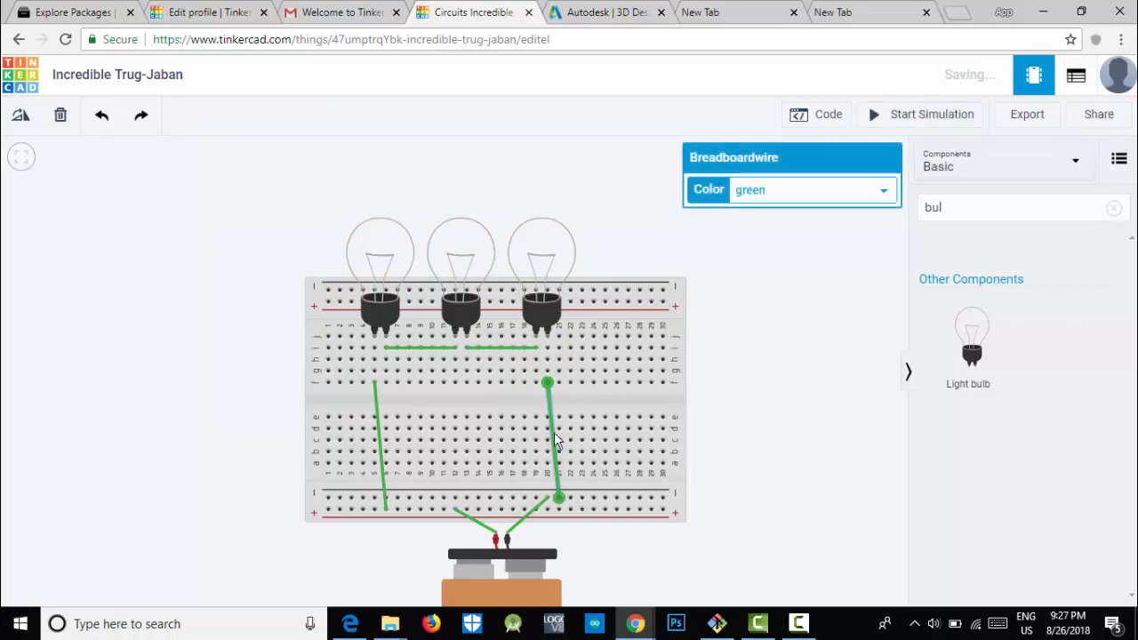
{"action": "key", "text": "Delete"}
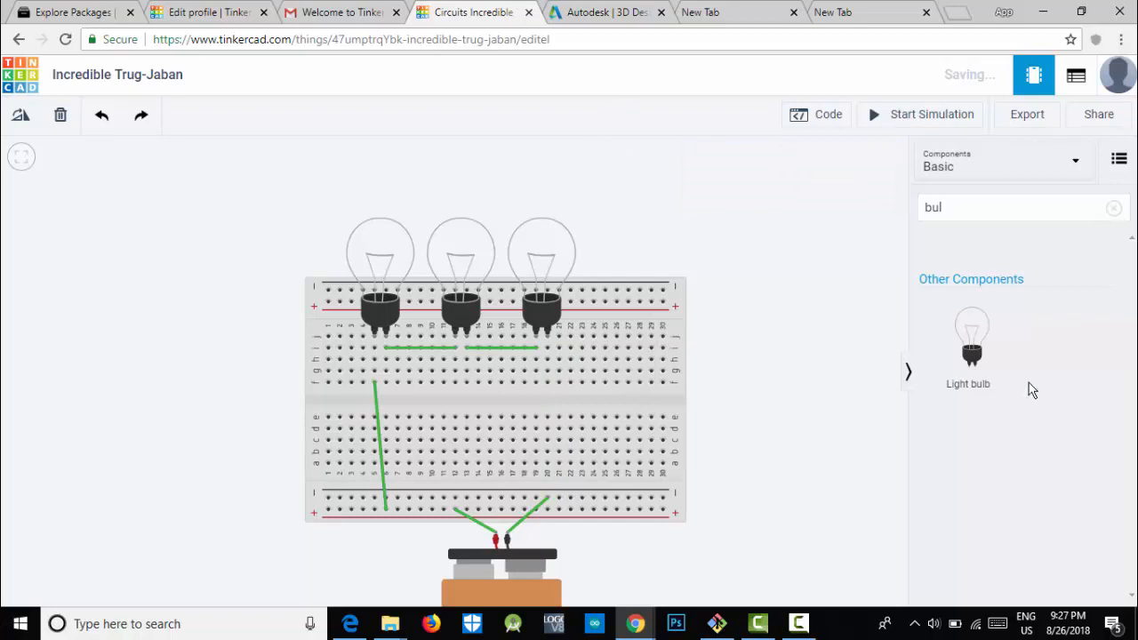
{"action": "left_click_drag", "start_coordinate": [972, 350], "coordinate": [604, 333]}
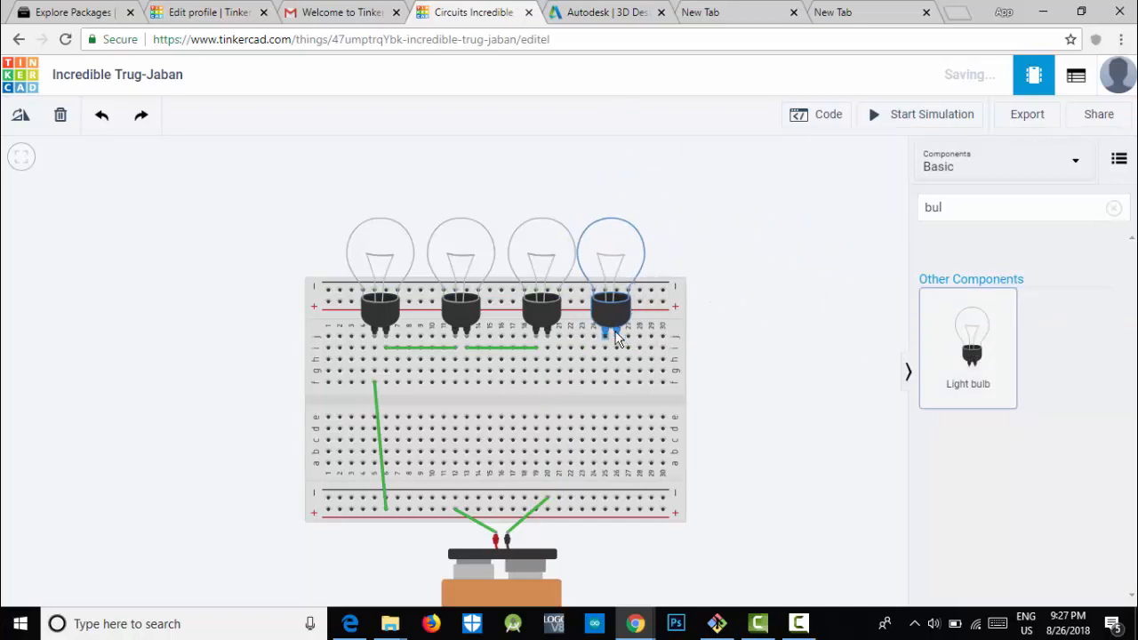
{"action": "left_click_drag", "start_coordinate": [613, 333], "coordinate": [626, 336]}
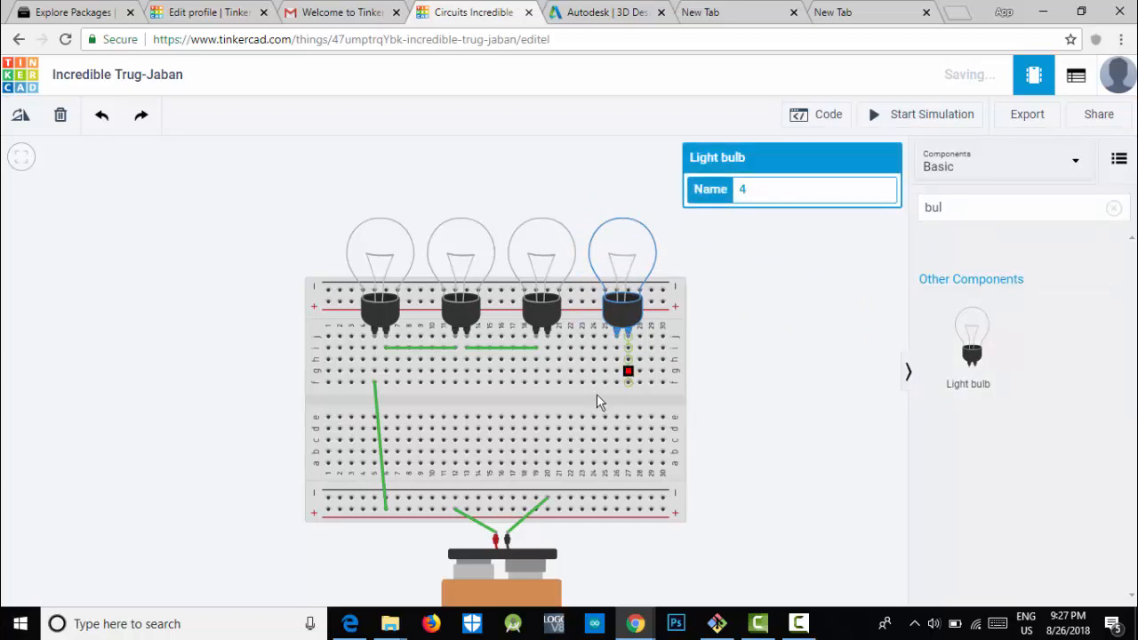
Wire row i from column 20 to column 26, and column 27, row f to the lower negative rail near column 21
{"action": "left_click", "coordinate": [547, 350]}
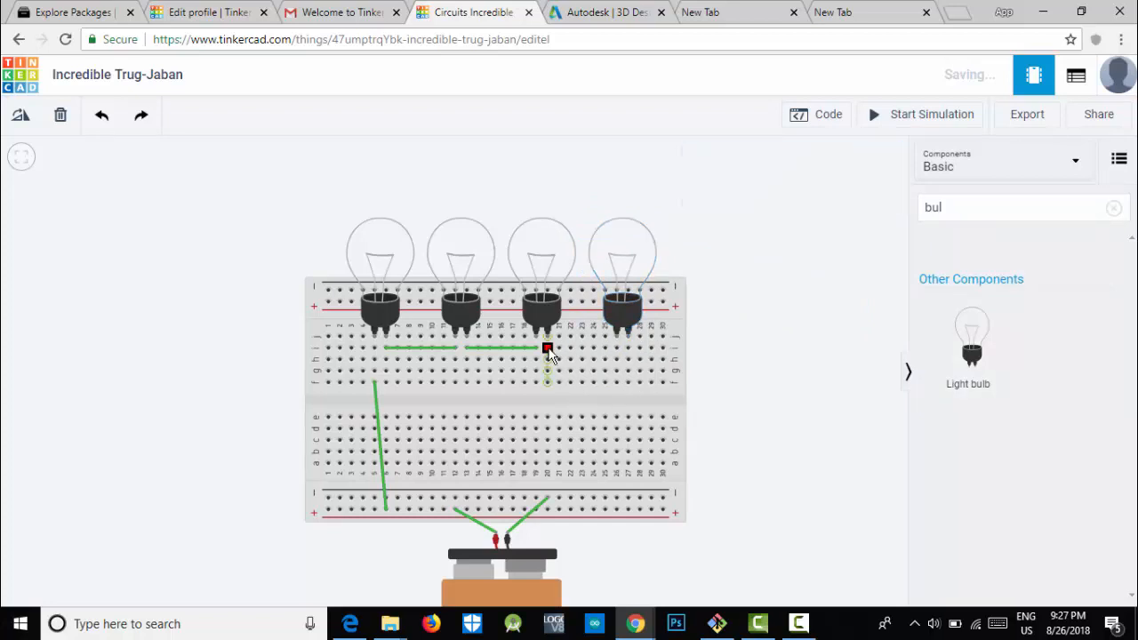
{"action": "left_click", "coordinate": [616, 349]}
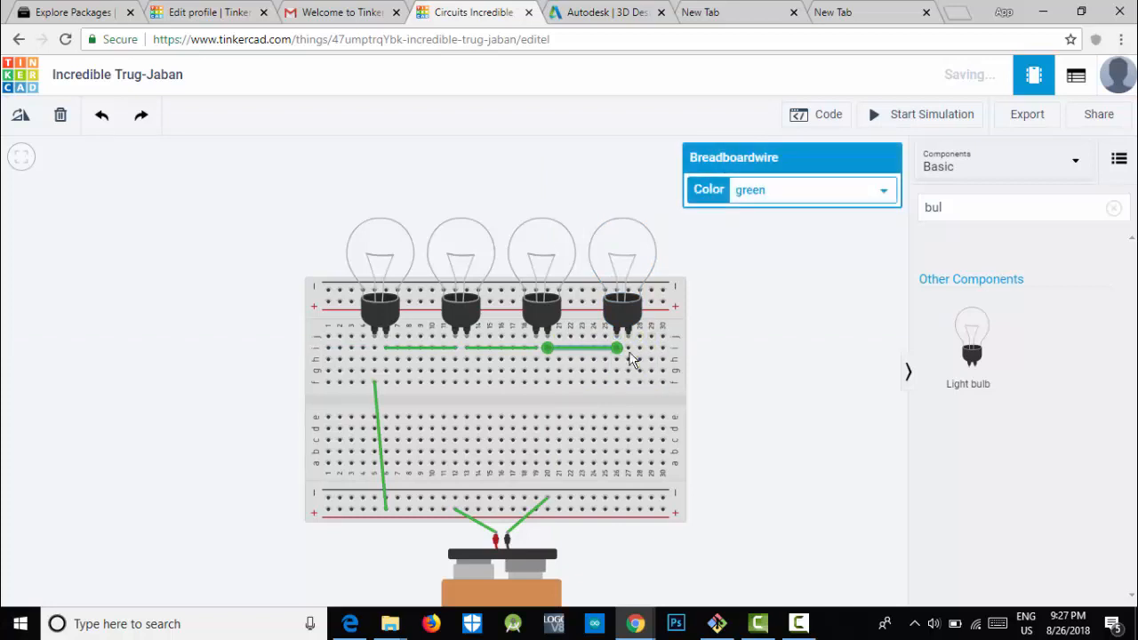
{"action": "left_click", "coordinate": [628, 382]}
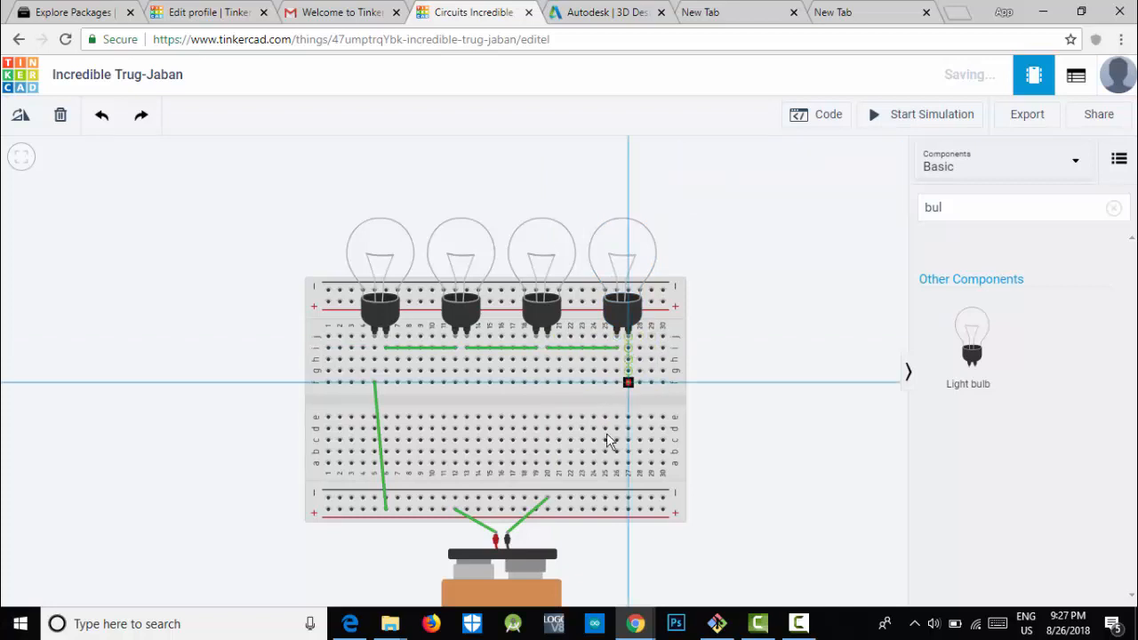
{"action": "left_click", "coordinate": [559, 499]}
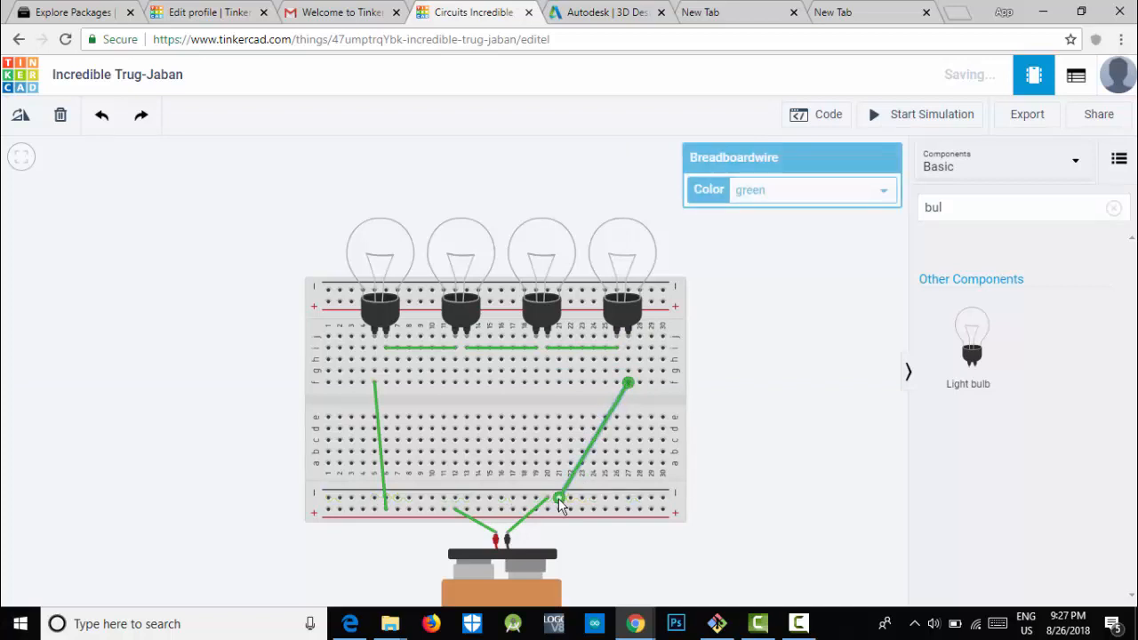
{"action": "left_click", "coordinate": [823, 414]}
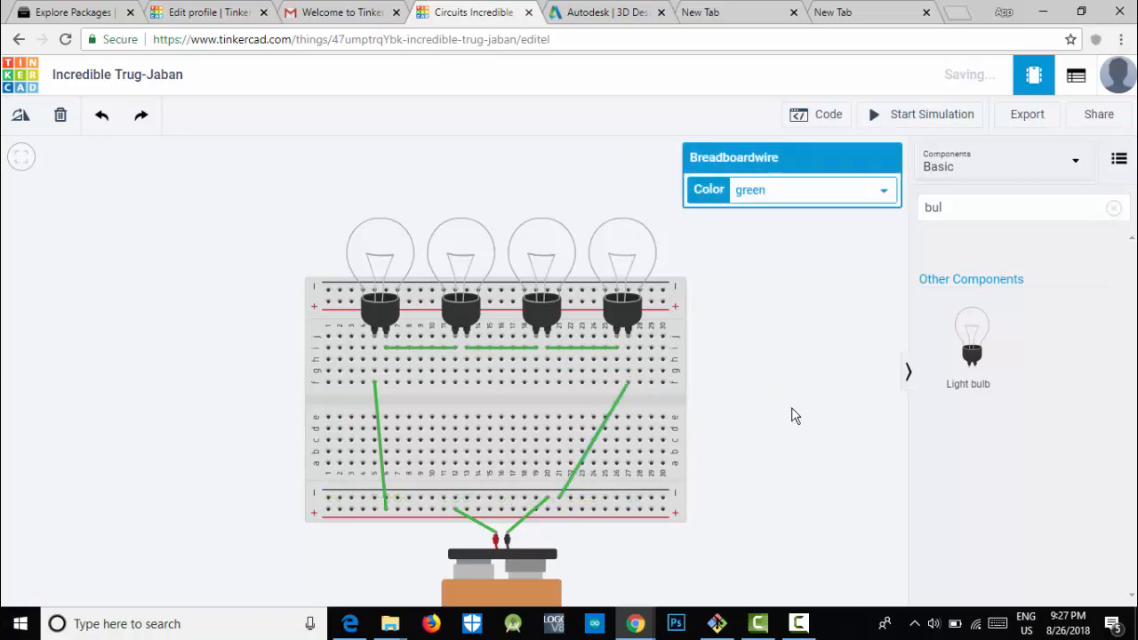
Start the simulation of the four-bulb series circuit
{"action": "left_click", "coordinate": [922, 120]}
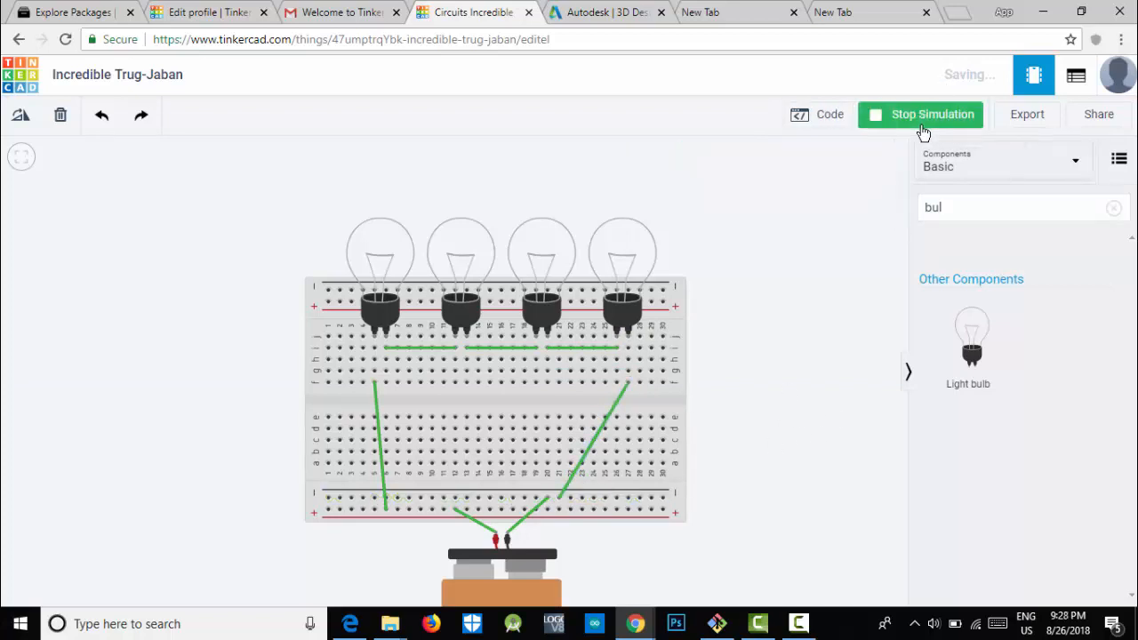